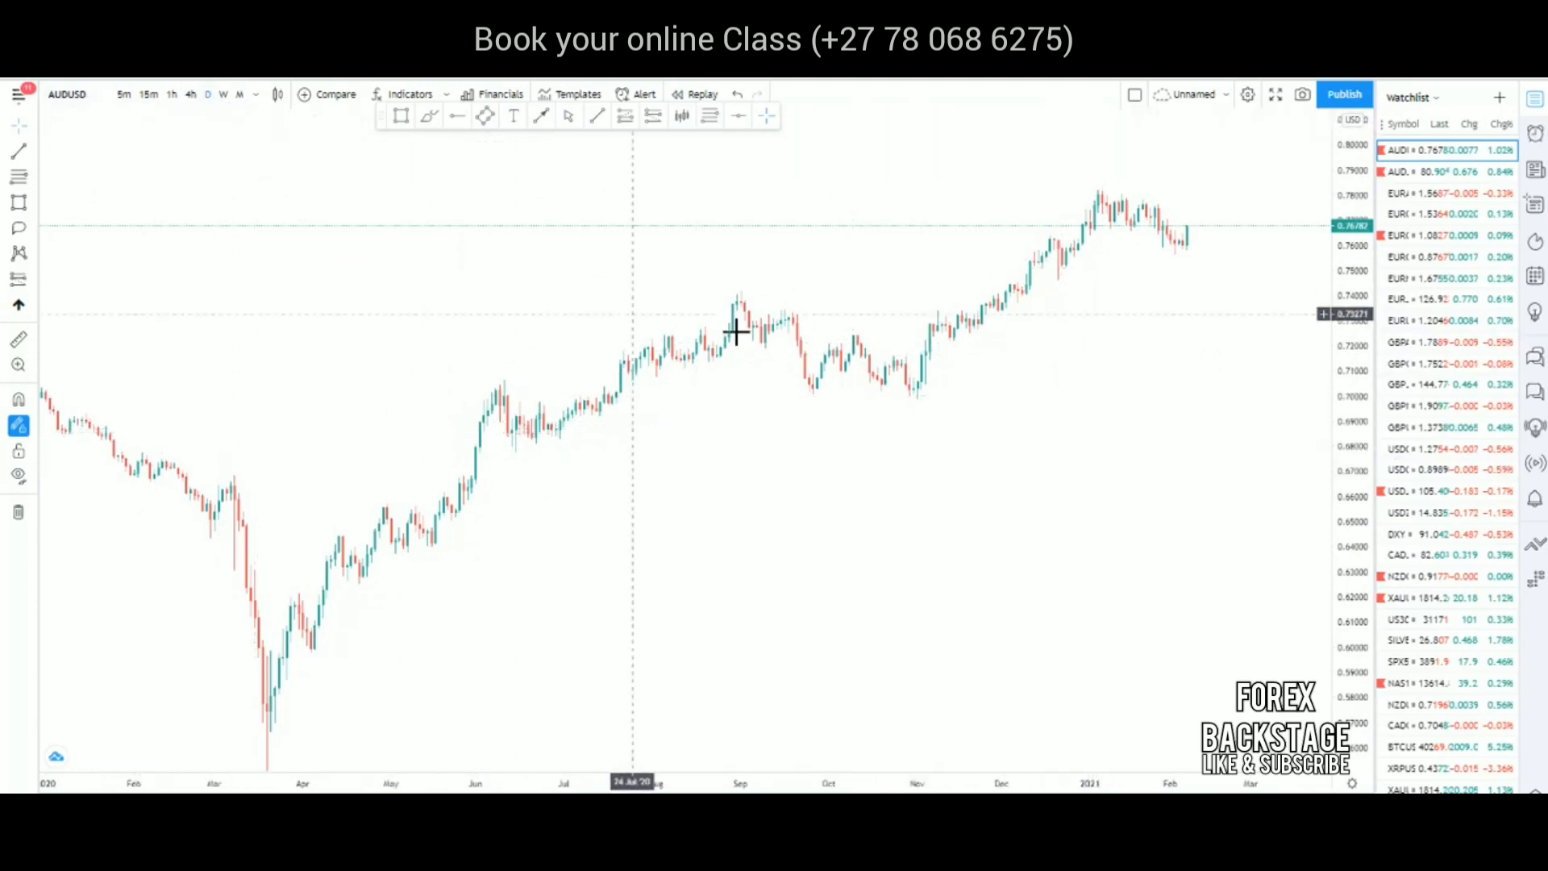
Zoom the AUDUSD chart in on the March 2020–February 2021 rally and choose the Brush tool.
{"action": "scroll", "coordinate": [894, 414], "scroll_direction": "up", "scroll_amount": 1}
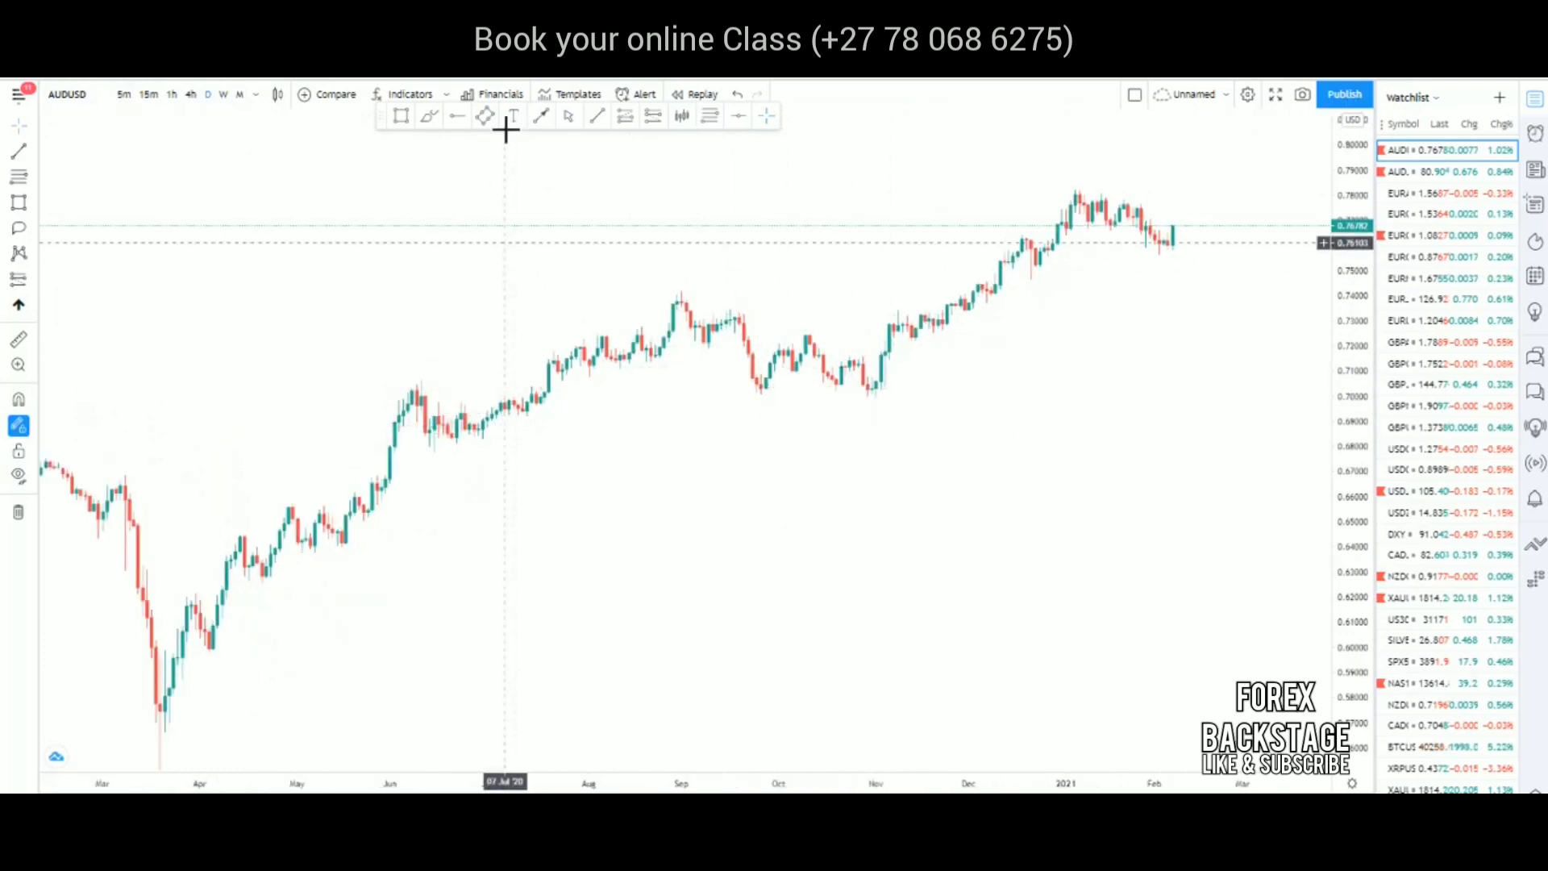
{"action": "left_click", "coordinate": [428, 119]}
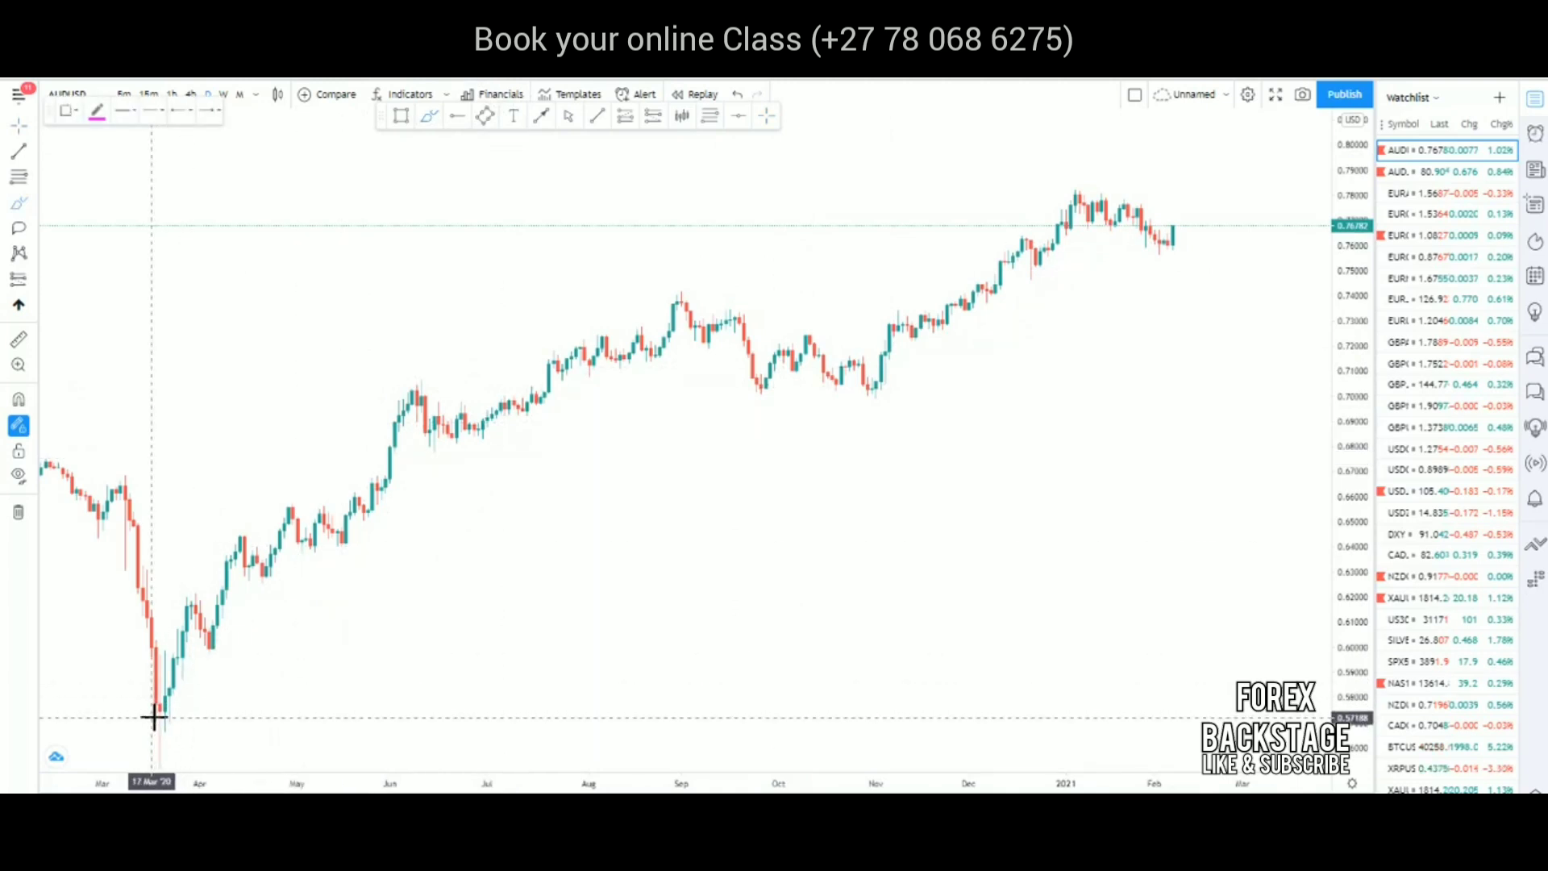
{"action": "mouse_move", "coordinate": [153, 717]}
{"action": "left_mouse_down"}
{"action": "mouse_move", "coordinate": [173, 588]}
{"action": "mouse_move", "coordinate": [217, 643]}
{"action": "mouse_move", "coordinate": [249, 550]}
{"action": "mouse_move", "coordinate": [262, 565]}
{"action": "mouse_move", "coordinate": [287, 511]}
{"action": "mouse_move", "coordinate": [342, 539]}
{"action": "mouse_move", "coordinate": [473, 428]}
{"action": "mouse_move", "coordinate": [699, 307]}
{"action": "mouse_move", "coordinate": [867, 385]}
{"action": "mouse_move", "coordinate": [1003, 266]}
{"action": "mouse_move", "coordinate": [1165, 259]}
{"action": "mouse_move", "coordinate": [1172, 272]}
{"action": "left_mouse_up"}
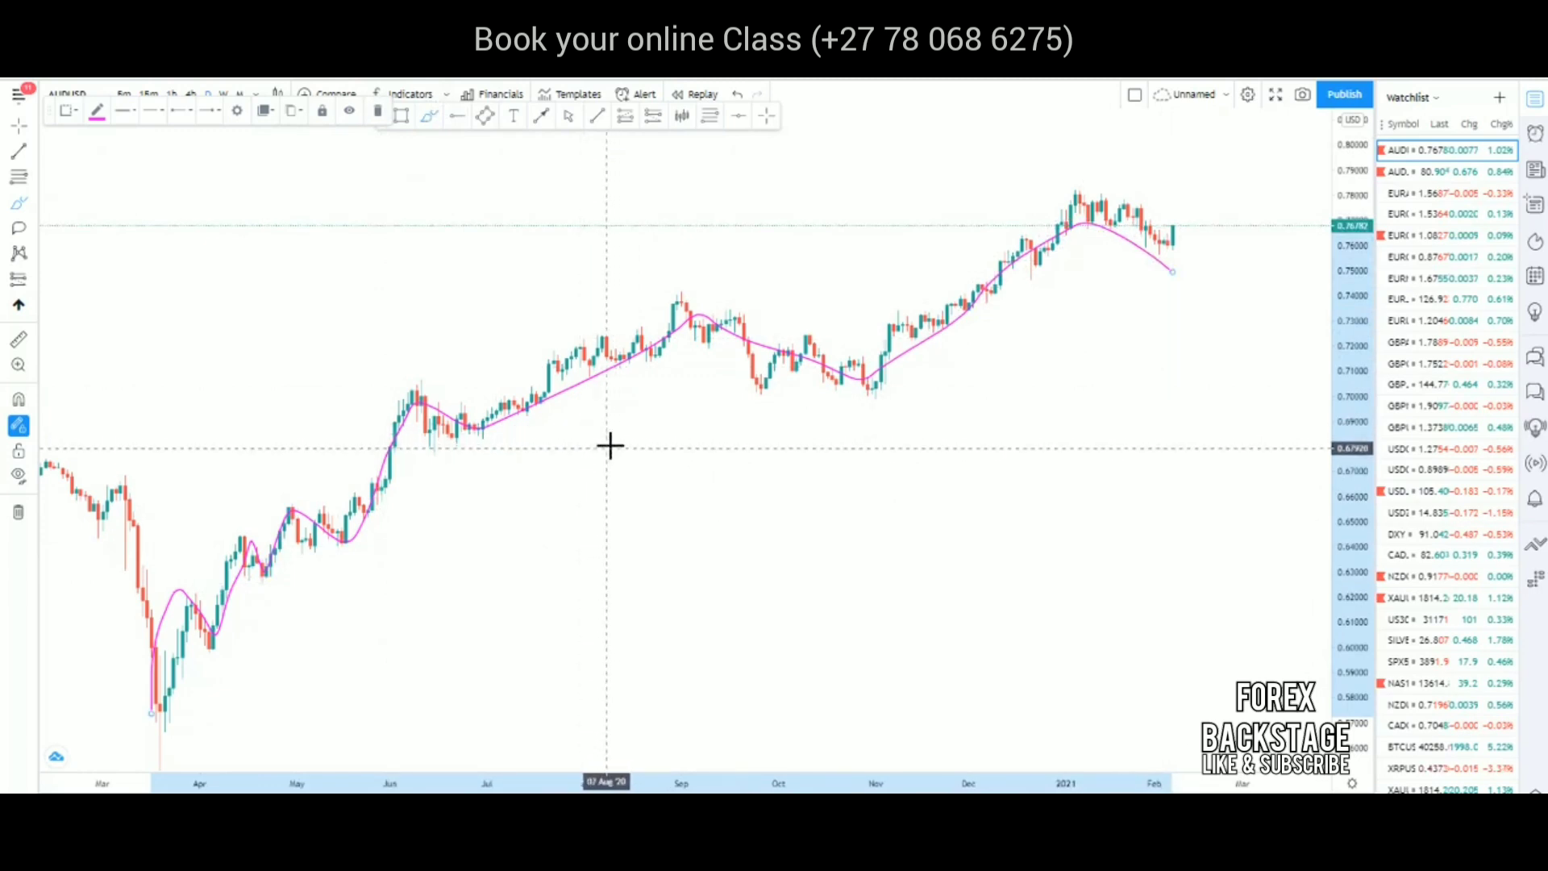
{"action": "left_click", "coordinate": [379, 113]}
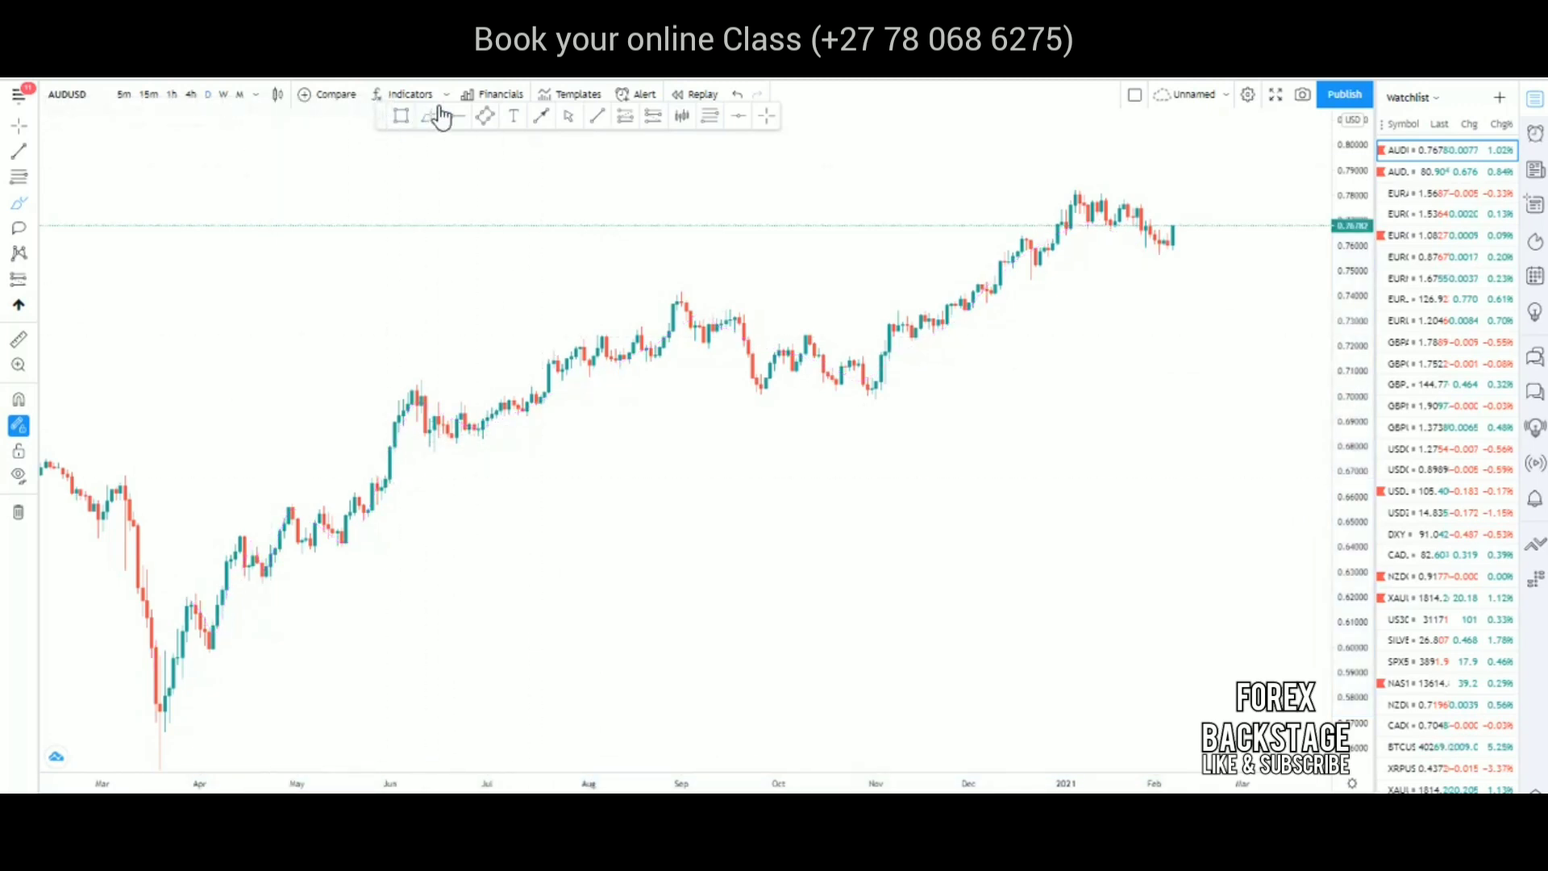
Draw a rising trendline from the March 2020 low out past the latest candles.
{"action": "left_click", "coordinate": [600, 118]}
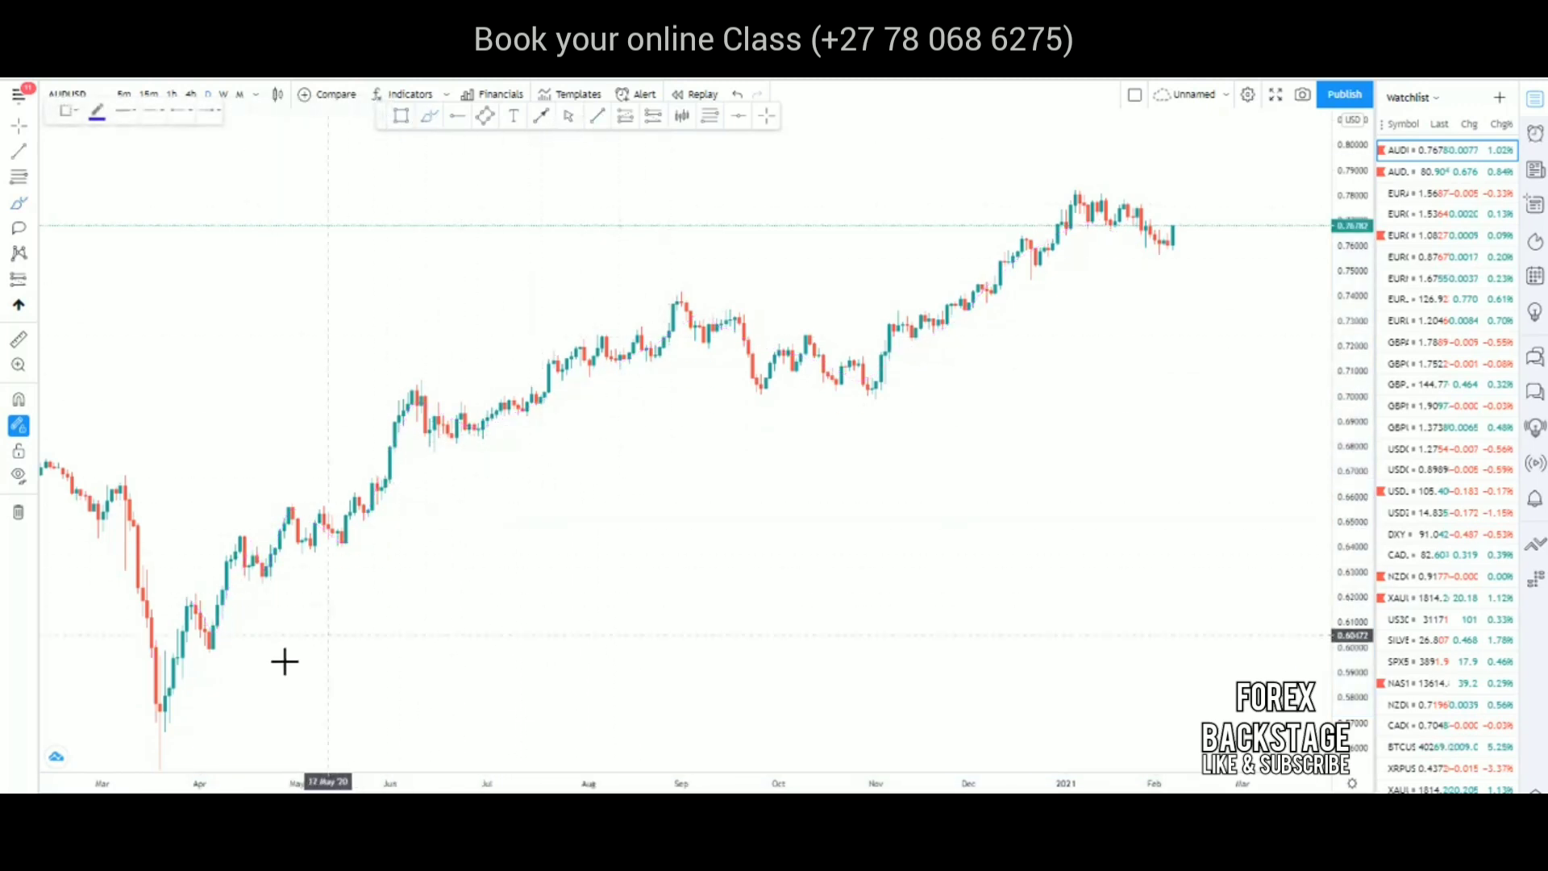
{"action": "left_click", "coordinate": [156, 725]}
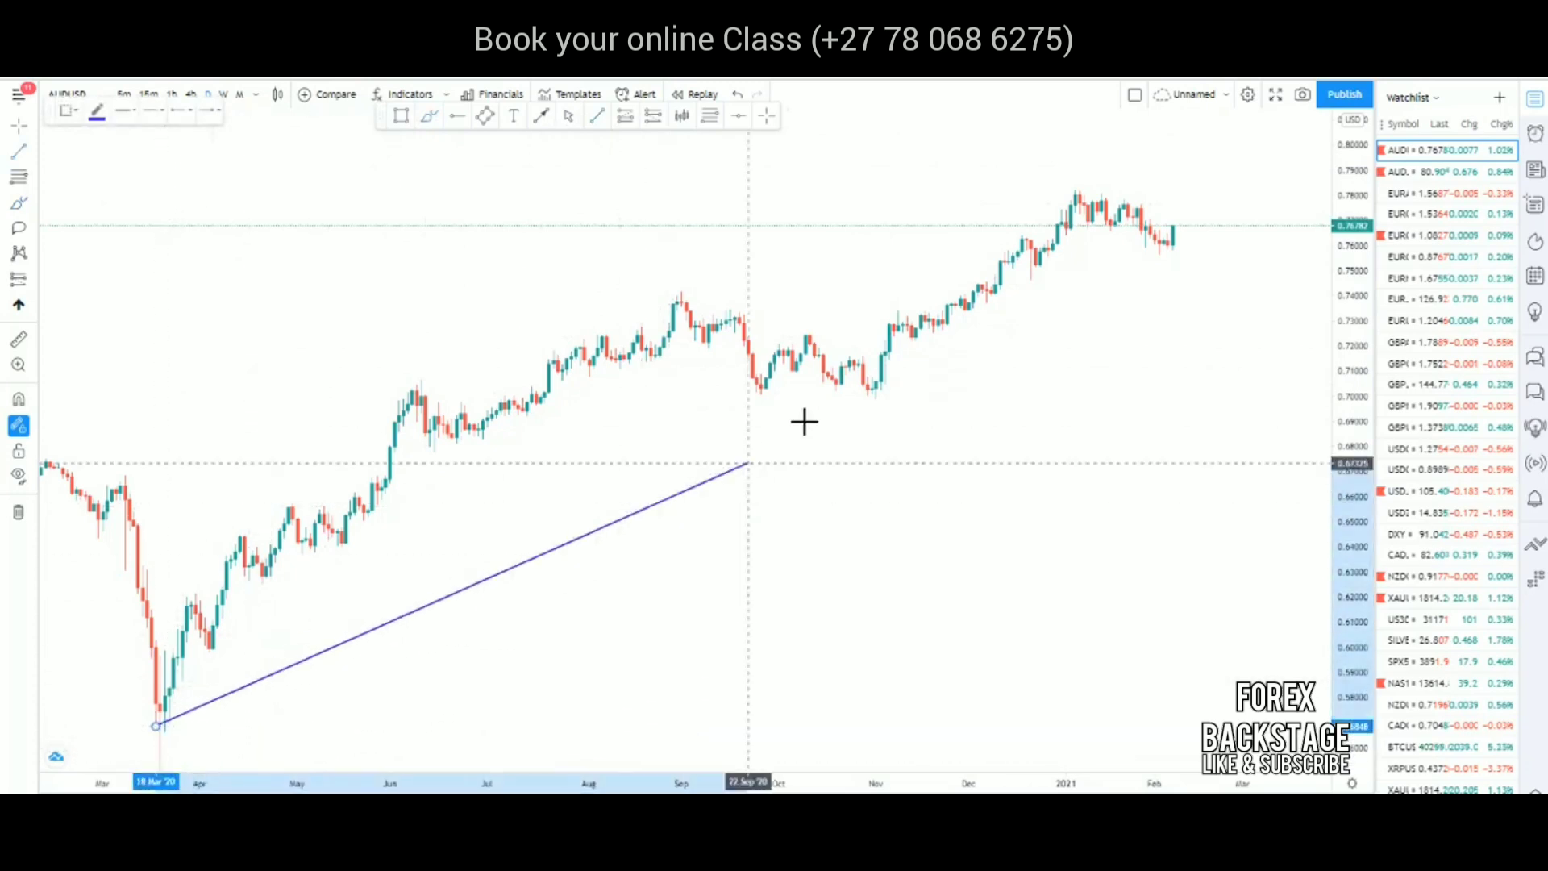
{"action": "left_click", "coordinate": [1319, 180]}
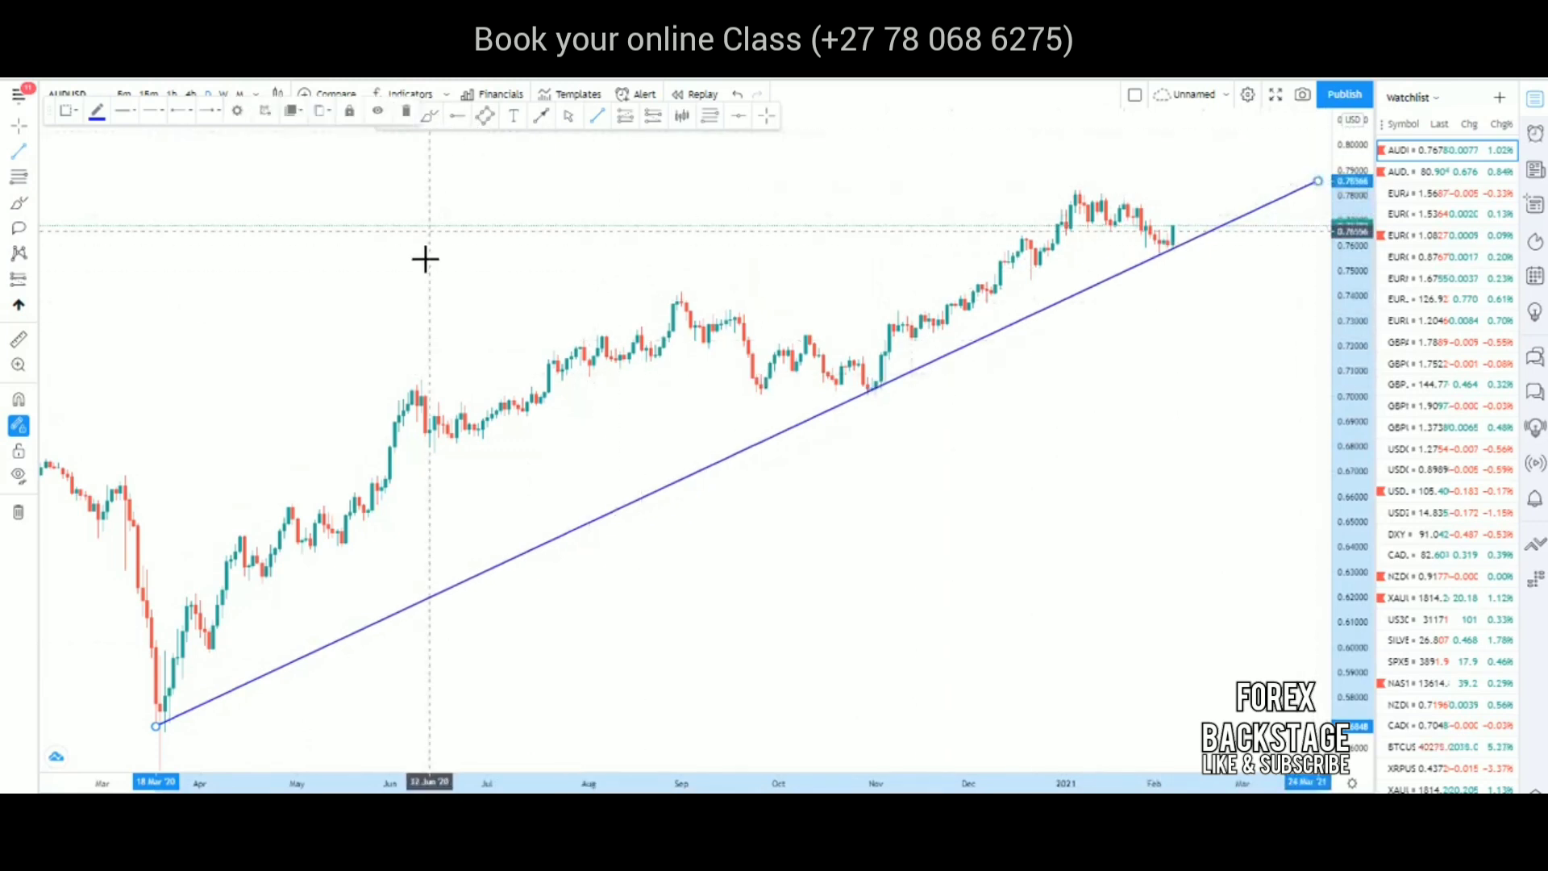
Brush circles around the trendline's March, November and February touches, then undo the last circle.
{"action": "left_click", "coordinate": [430, 117]}
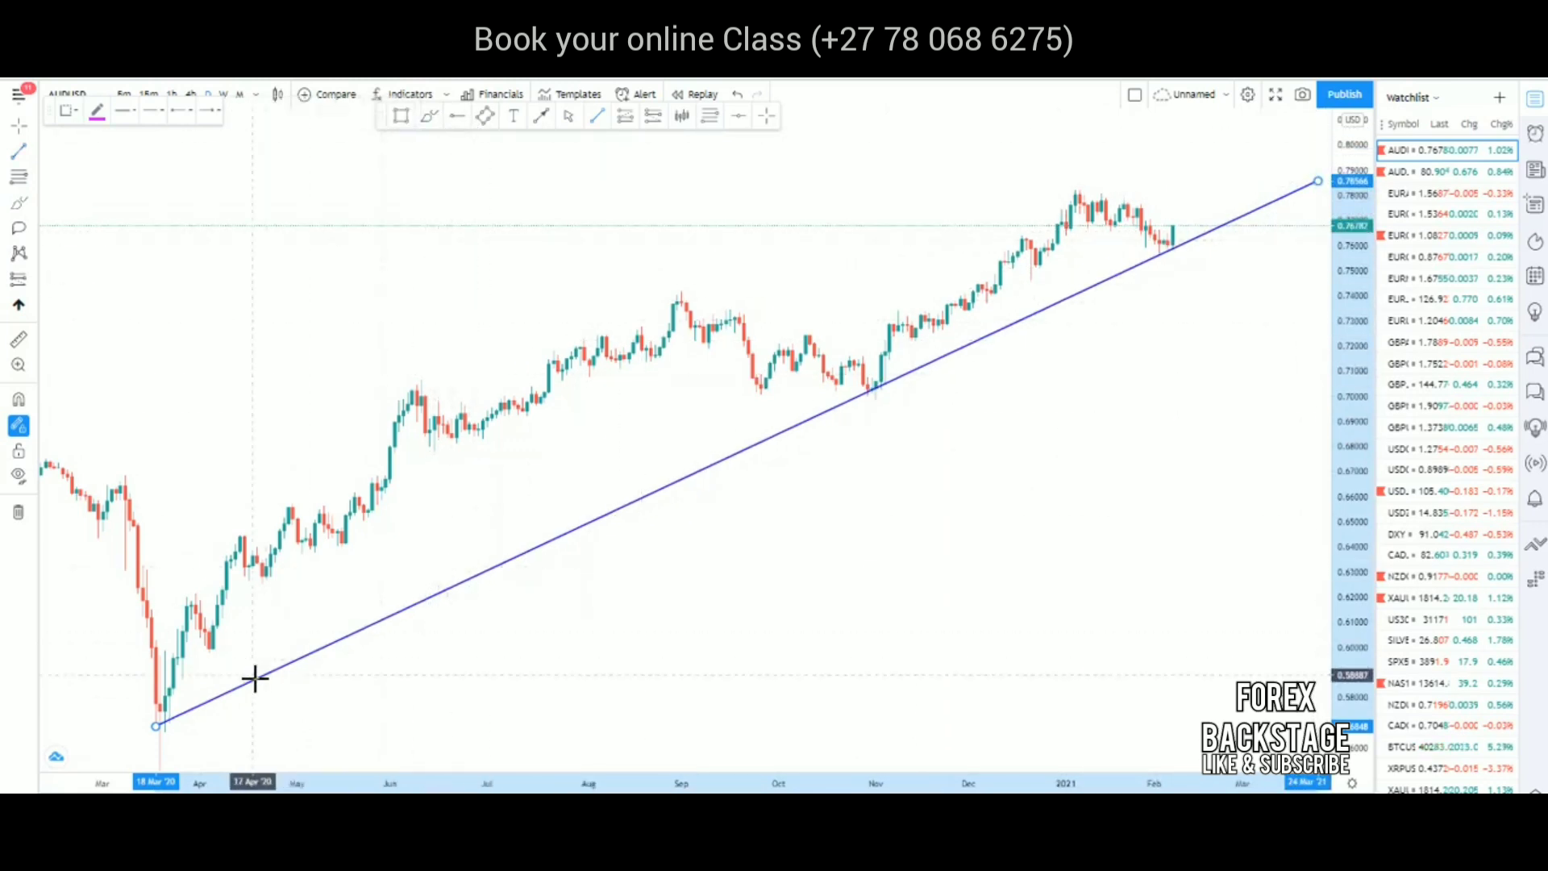
{"action": "mouse_move", "coordinate": [172, 708]}
{"action": "left_mouse_down"}
{"action": "mouse_move", "coordinate": [148, 709]}
{"action": "mouse_move", "coordinate": [178, 693]}
{"action": "left_mouse_up"}
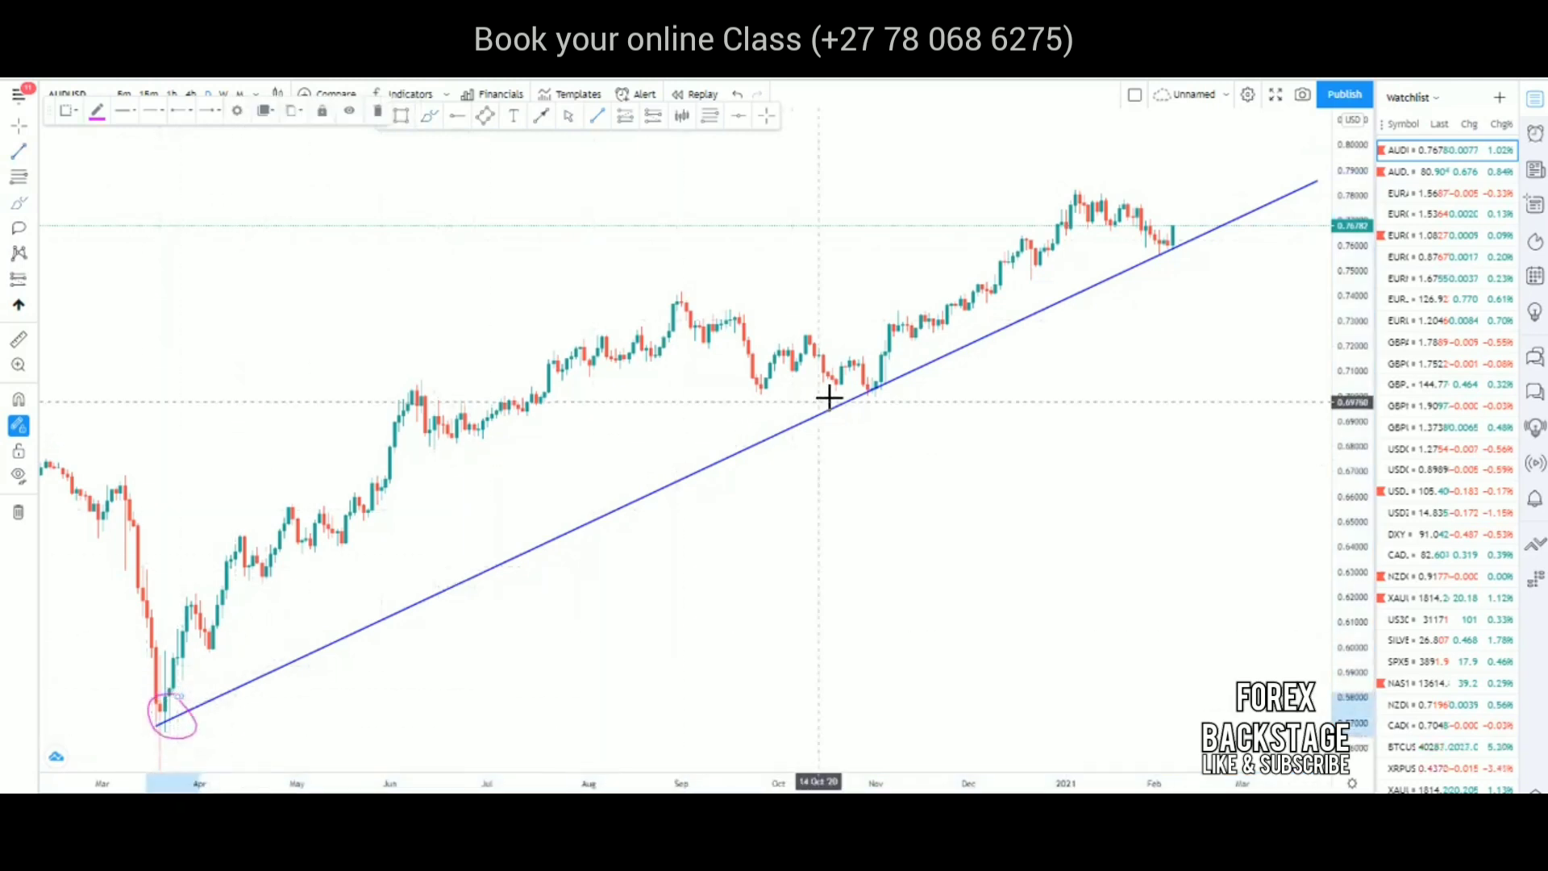
{"action": "left_click_drag", "start_coordinate": [846, 390], "coordinate": [864, 378]}
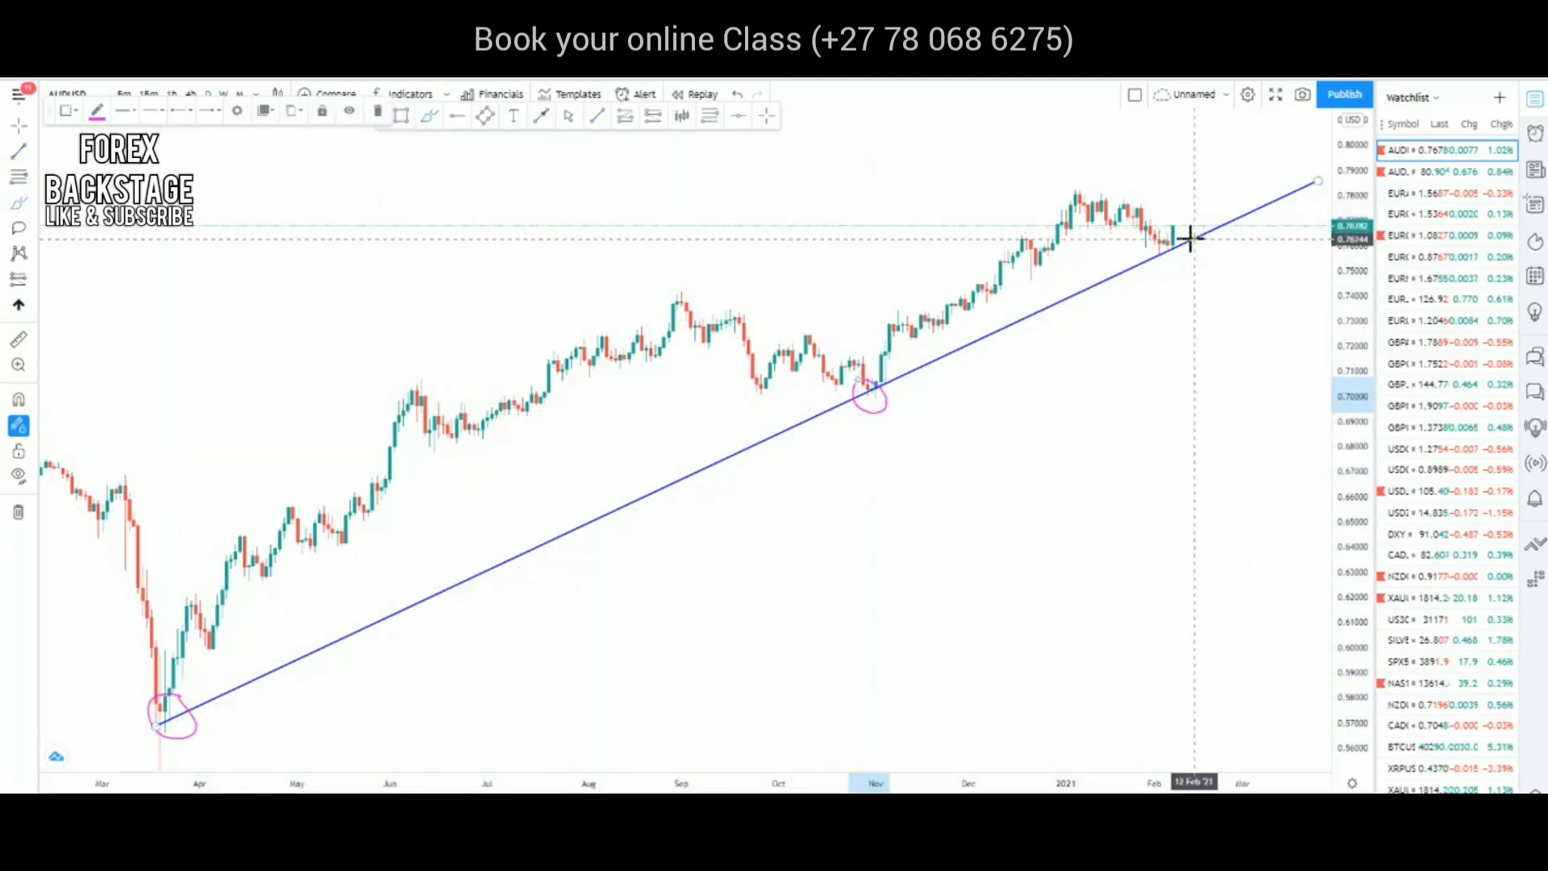
{"action": "left_click_drag", "start_coordinate": [1186, 234], "coordinate": [1184, 243]}
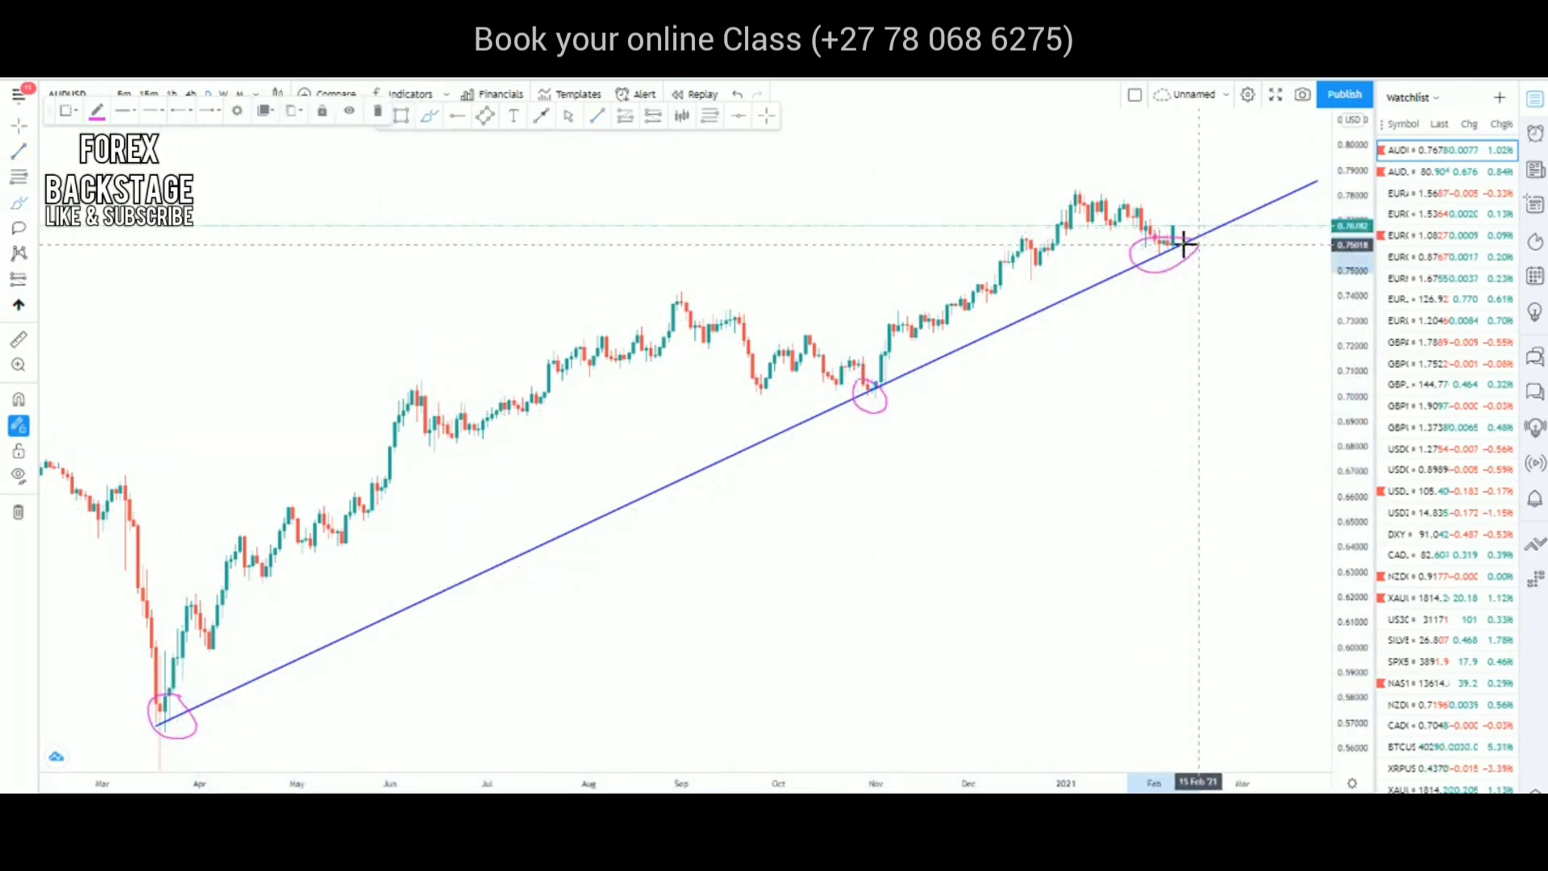
{"action": "left_click", "coordinate": [737, 96]}
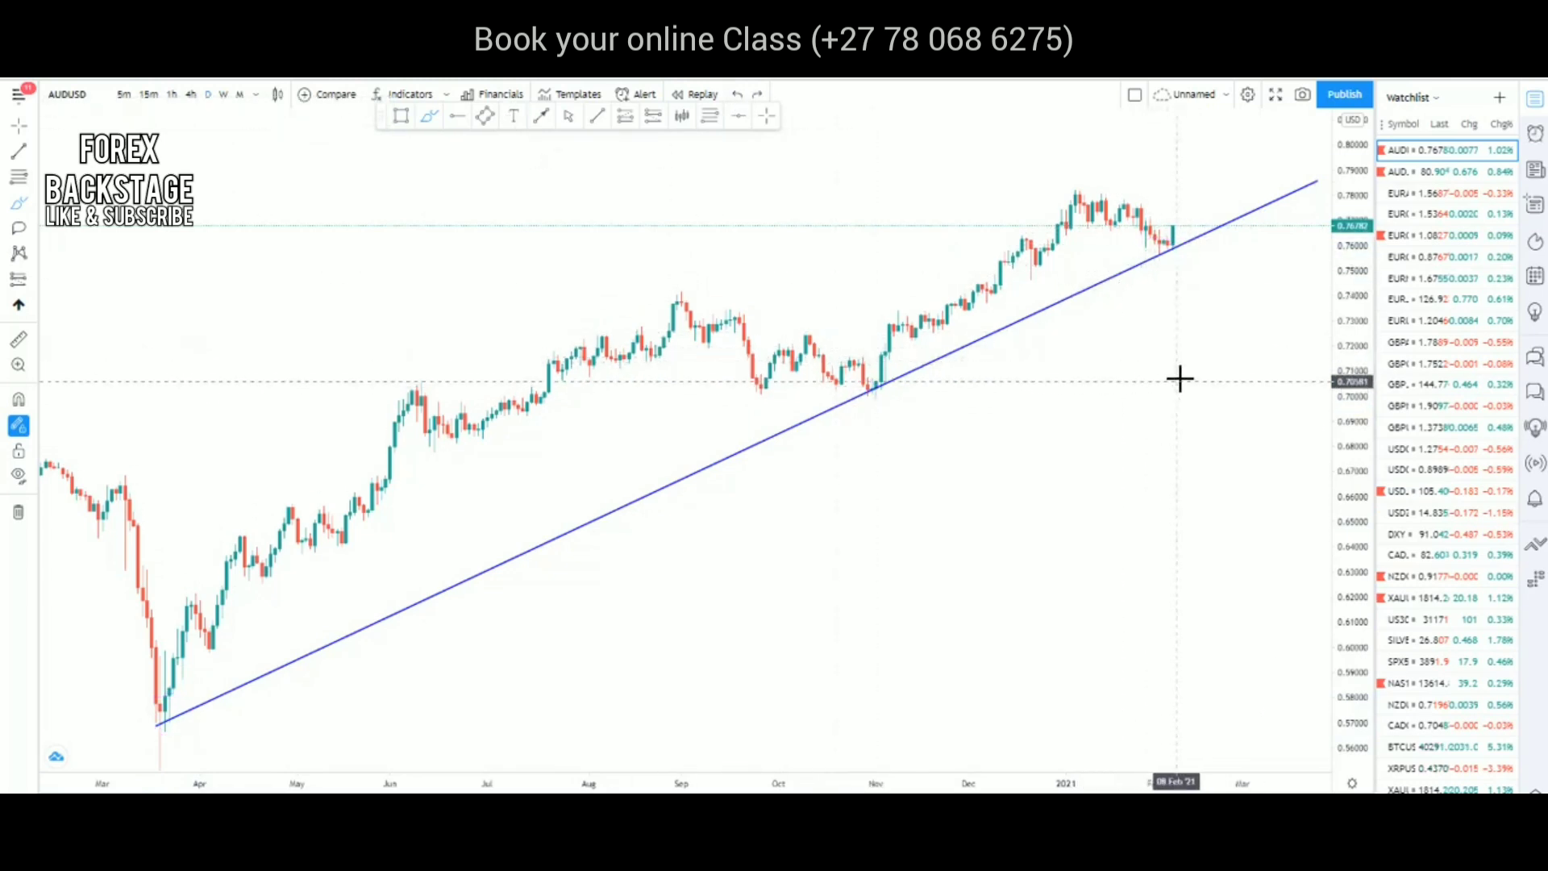
Add a short line above the recent candles and the wedge's two converging September–November lines.
{"action": "left_click", "coordinate": [545, 131]}
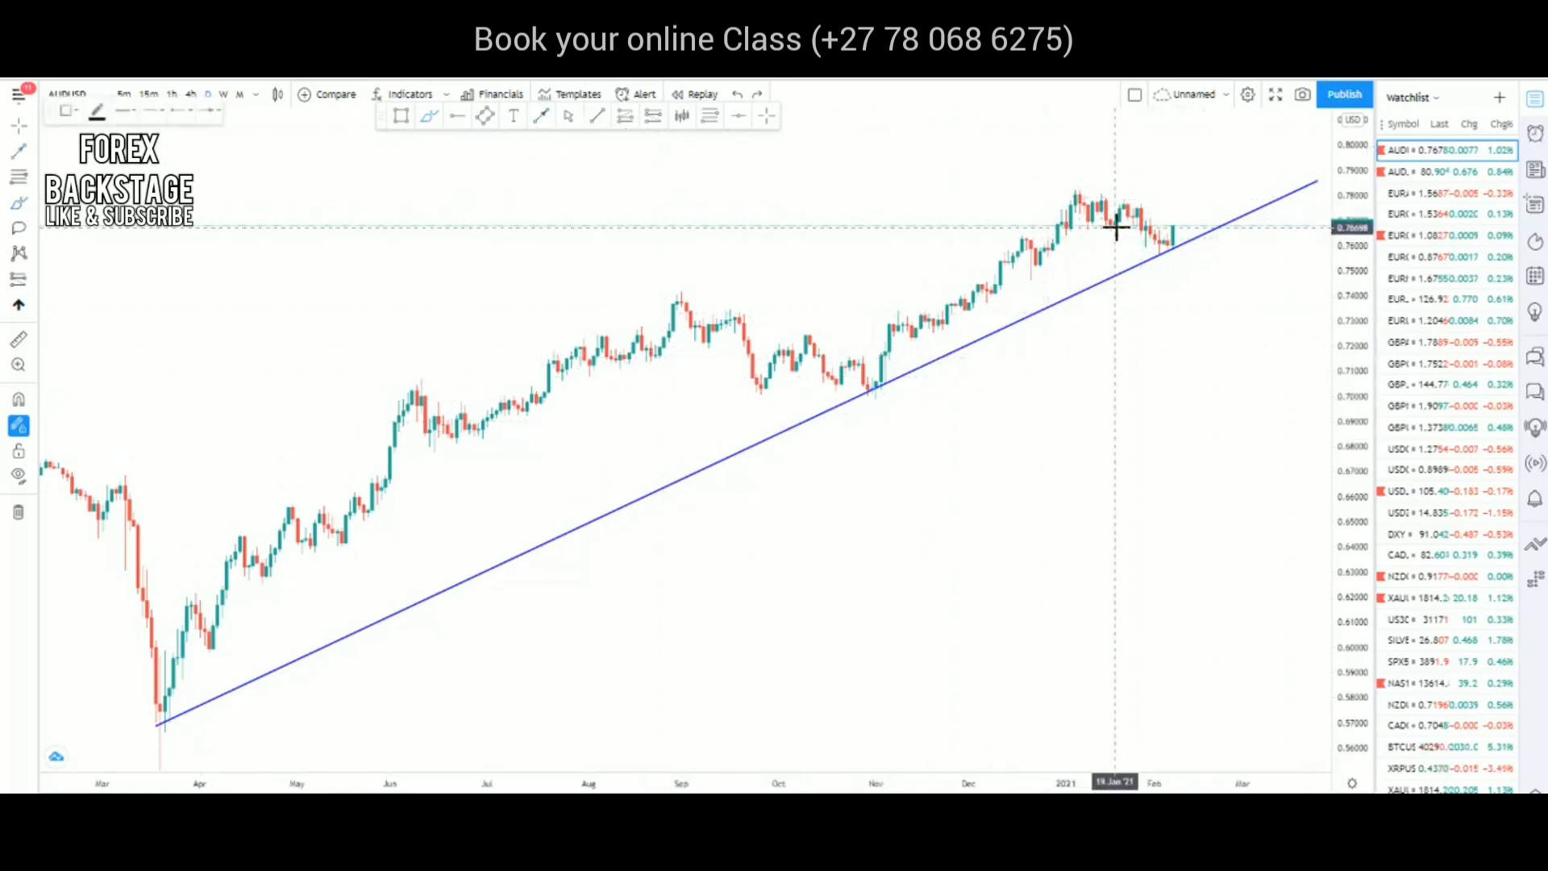
{"action": "left_click", "coordinate": [1179, 240]}
{"action": "left_click", "coordinate": [1220, 144]}
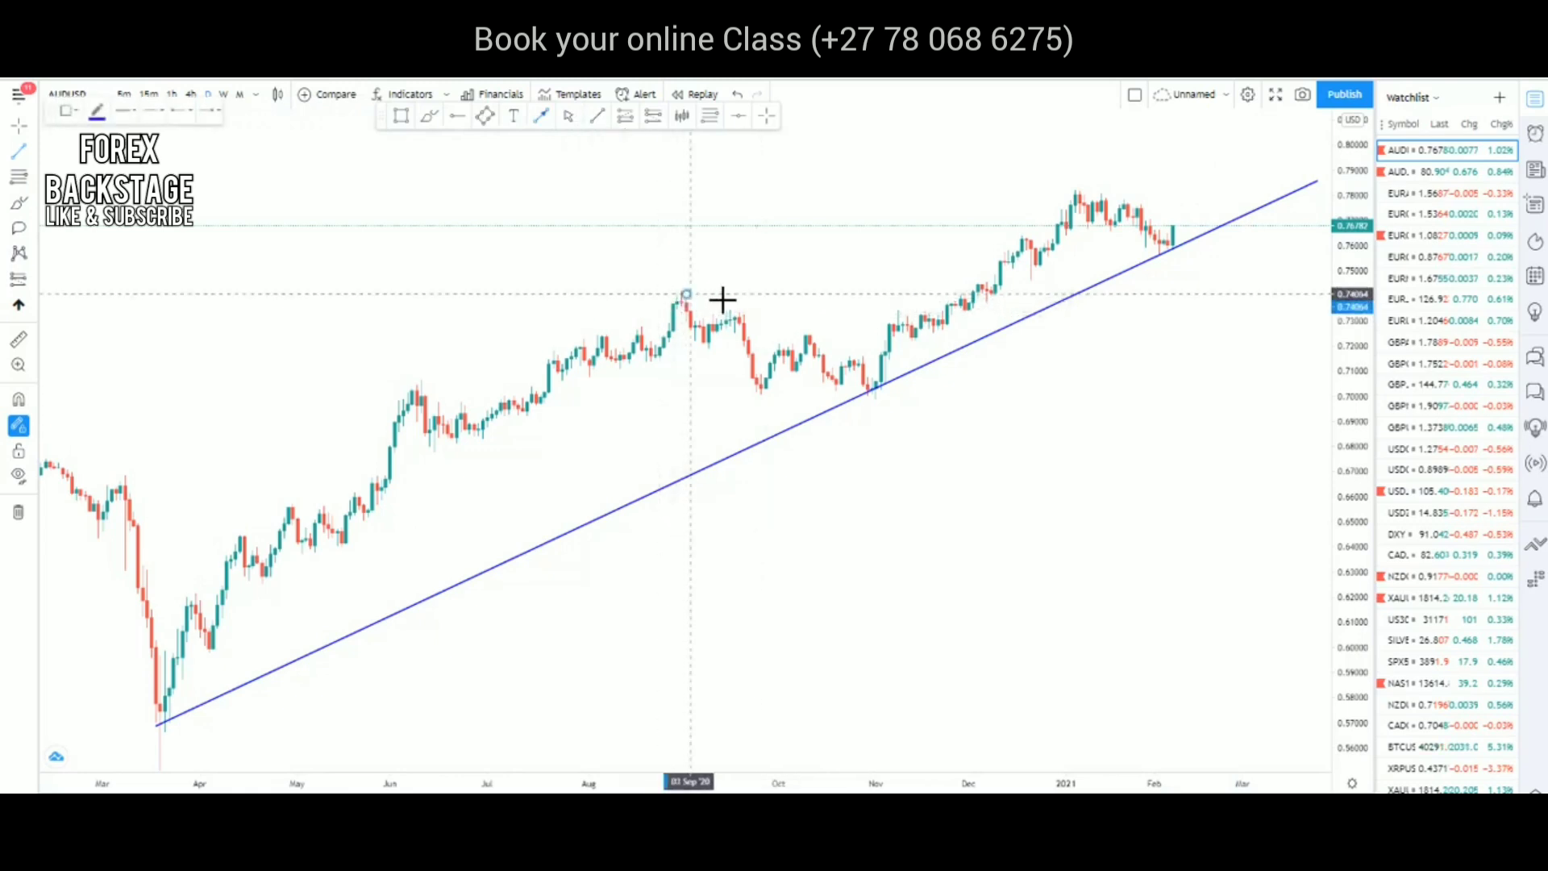
{"action": "left_click_drag", "start_coordinate": [723, 300], "coordinate": [885, 364]}
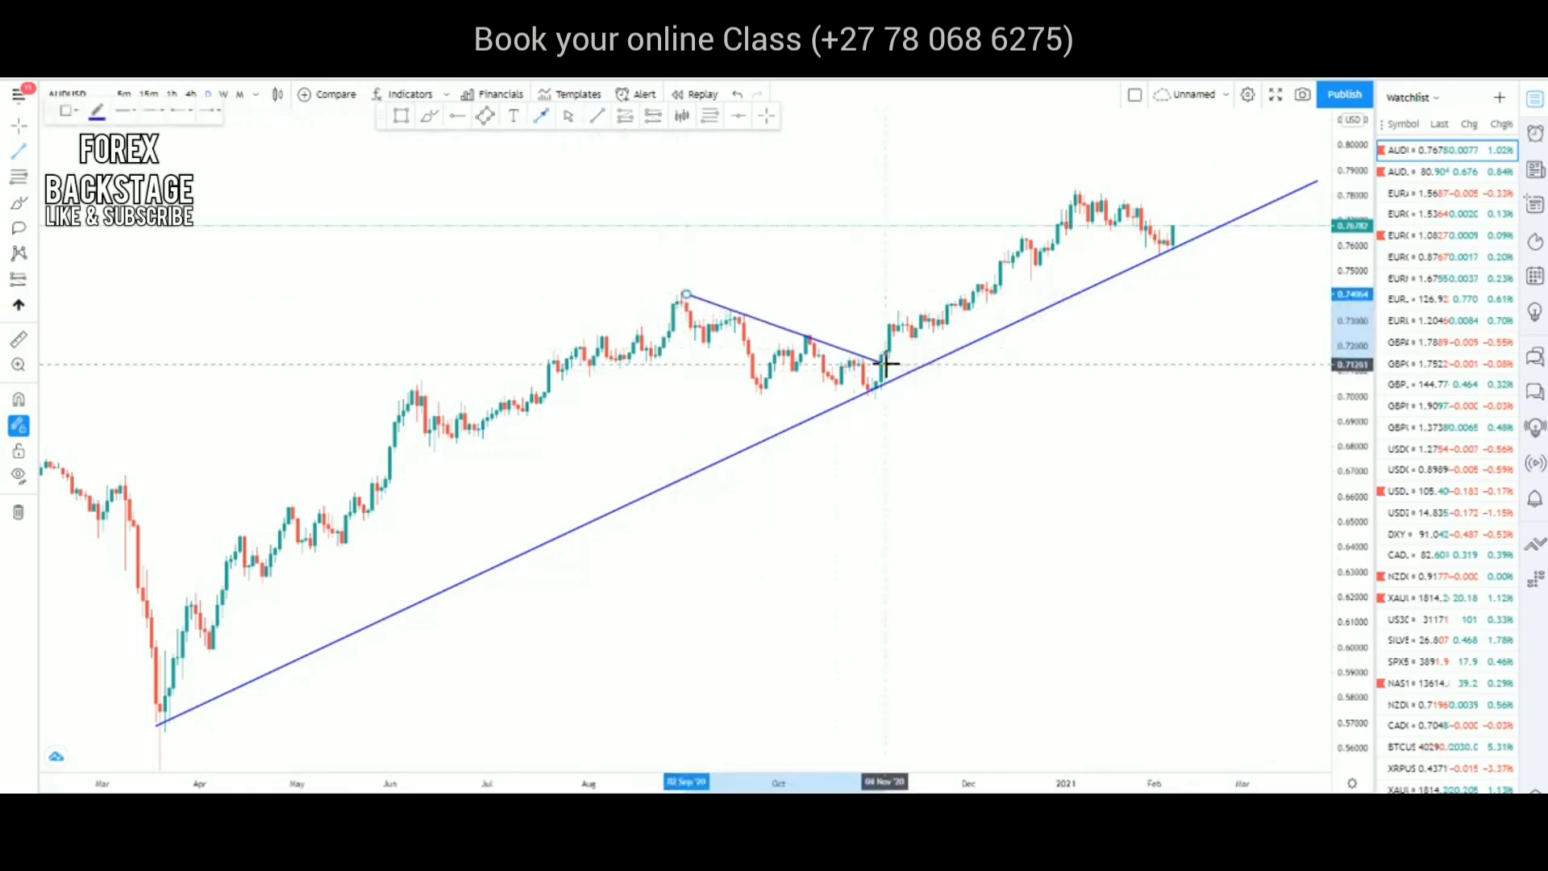
{"action": "left_click_drag", "start_coordinate": [678, 367], "coordinate": [884, 392]}
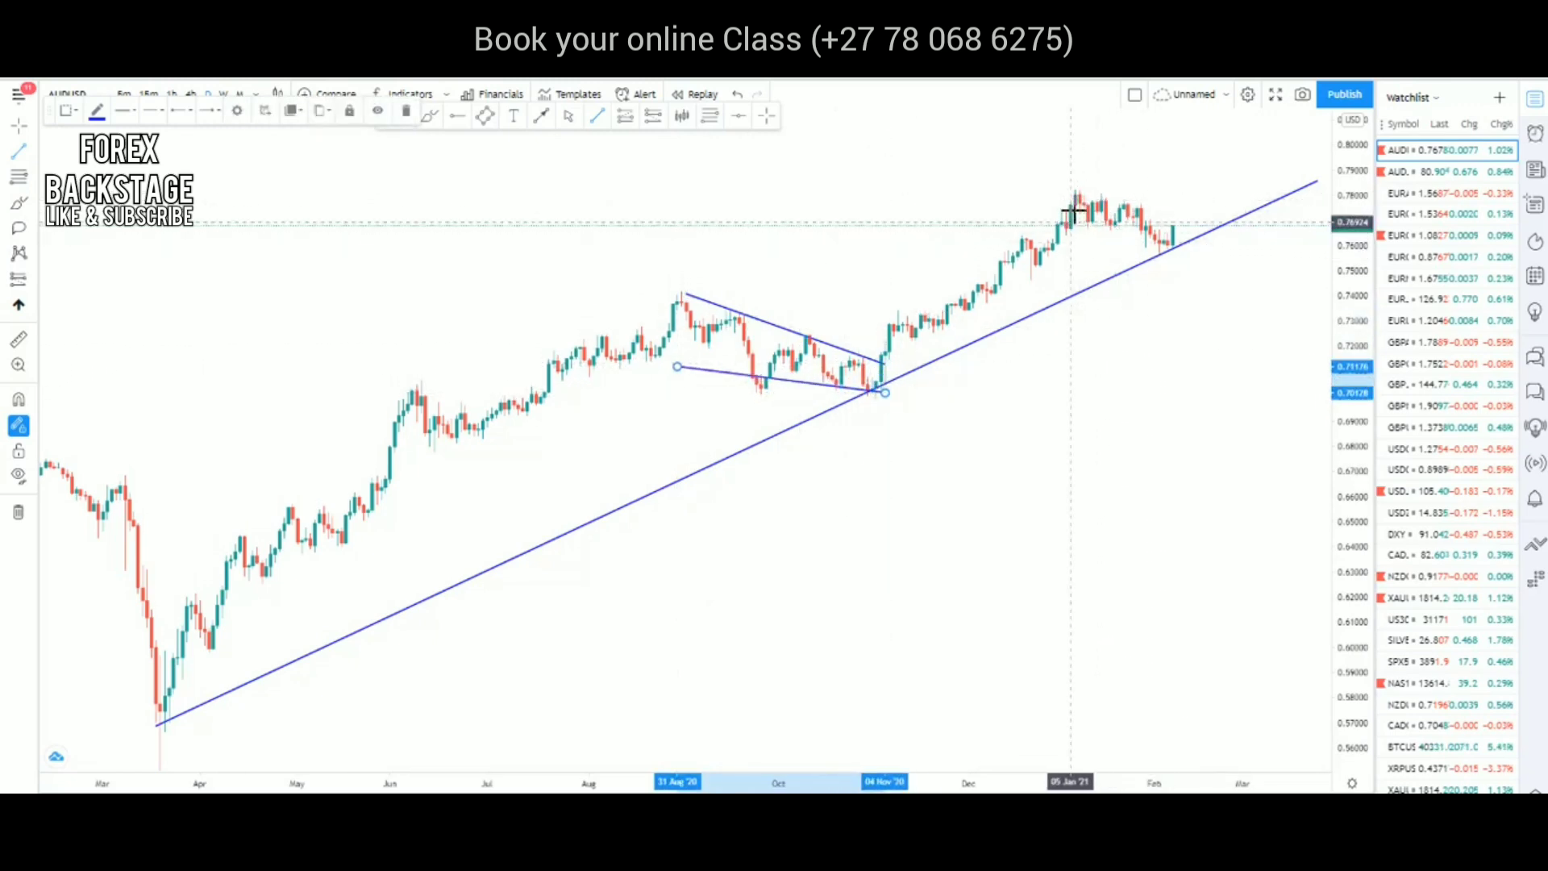
Draw the descending flag's two parallel lines from the January high over the February lows.
{"action": "left_click_drag", "start_coordinate": [1076, 191], "coordinate": [1224, 222]}
{"action": "left_click_drag", "start_coordinate": [1080, 232], "coordinate": [1181, 256]}
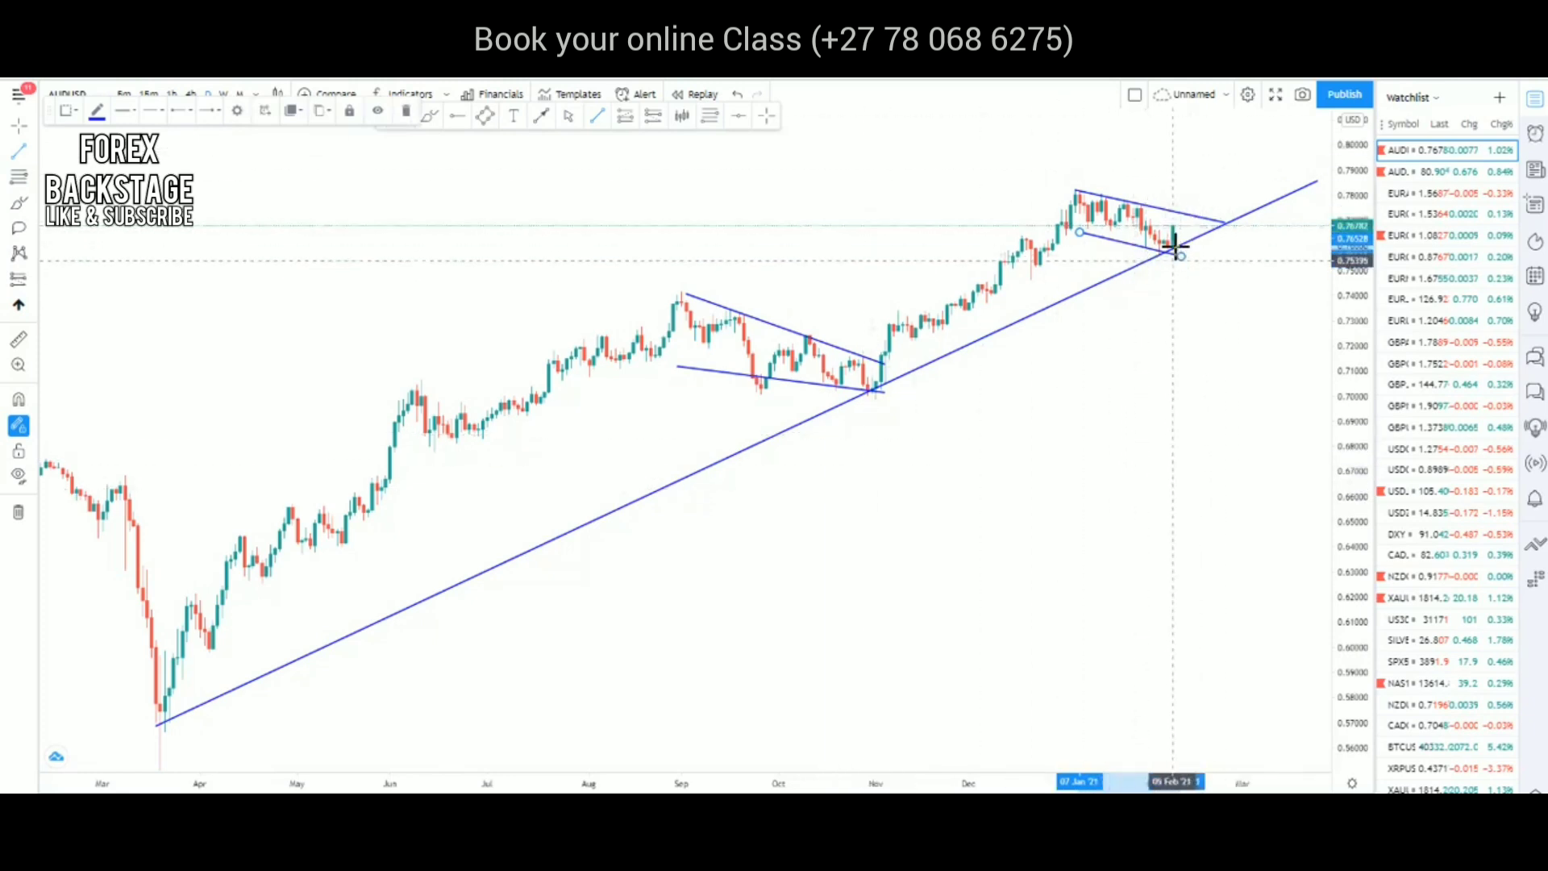
{"action": "left_click", "coordinate": [543, 119]}
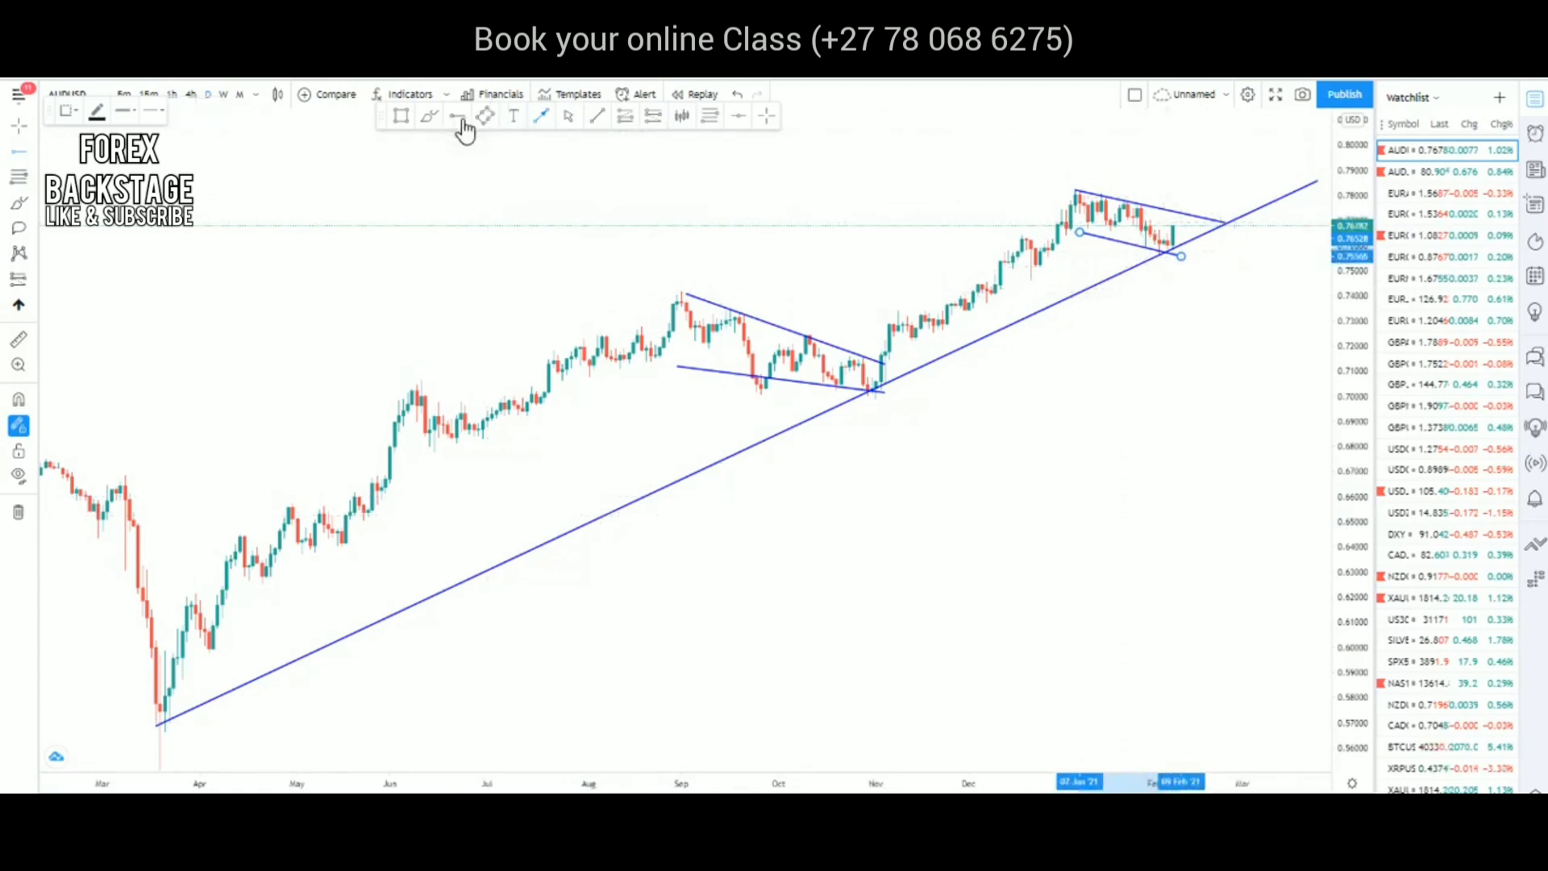
{"action": "left_click", "coordinate": [1007, 236]}
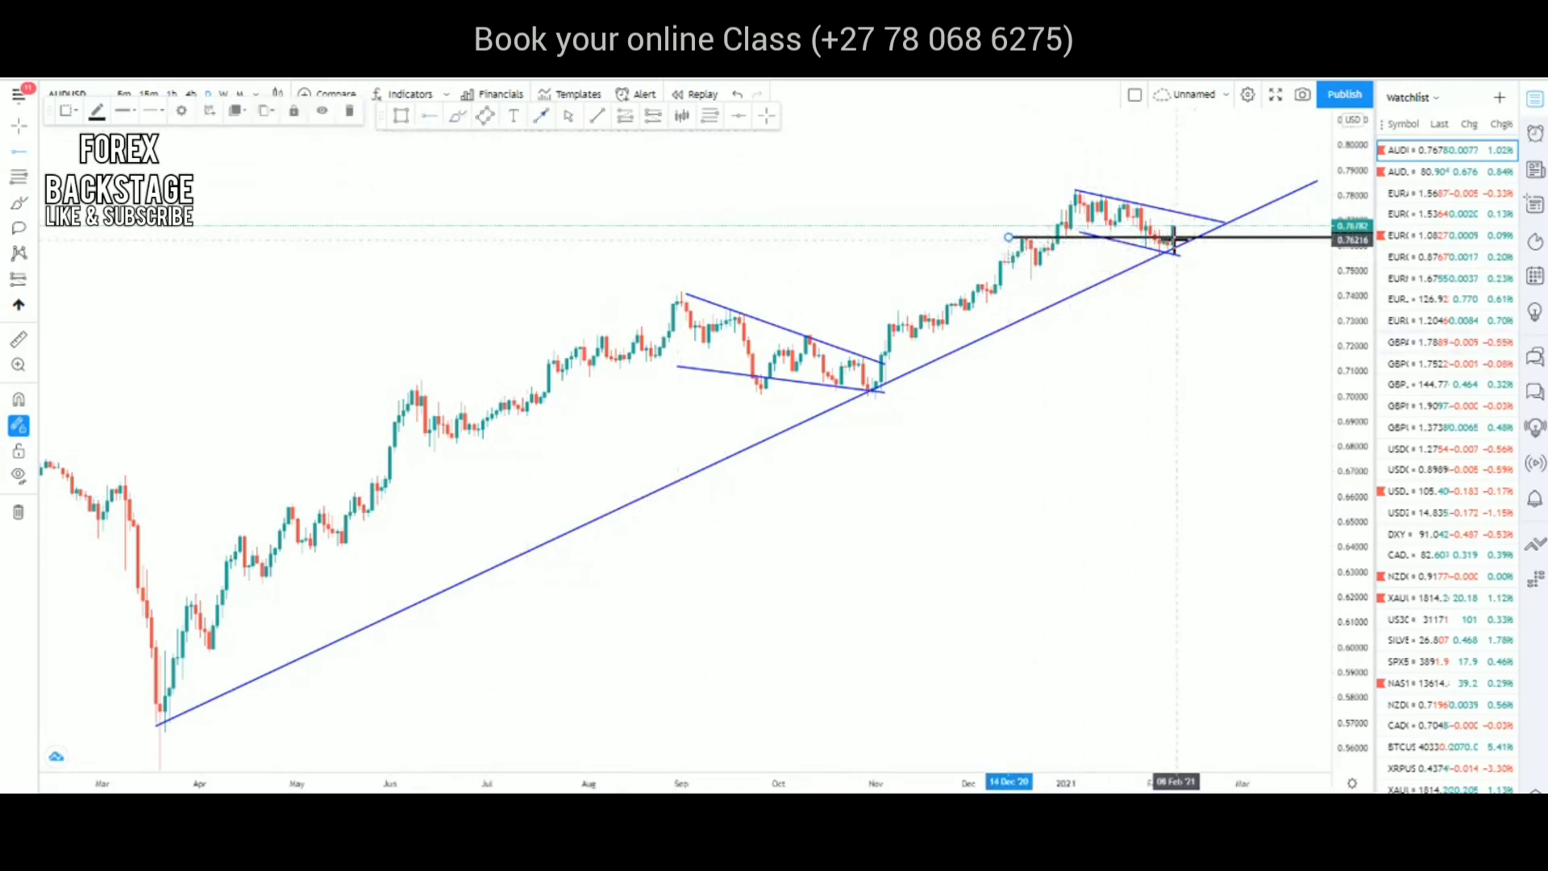
{"action": "left_click", "coordinate": [1159, 242]}
{"action": "key", "text": "Delete"}
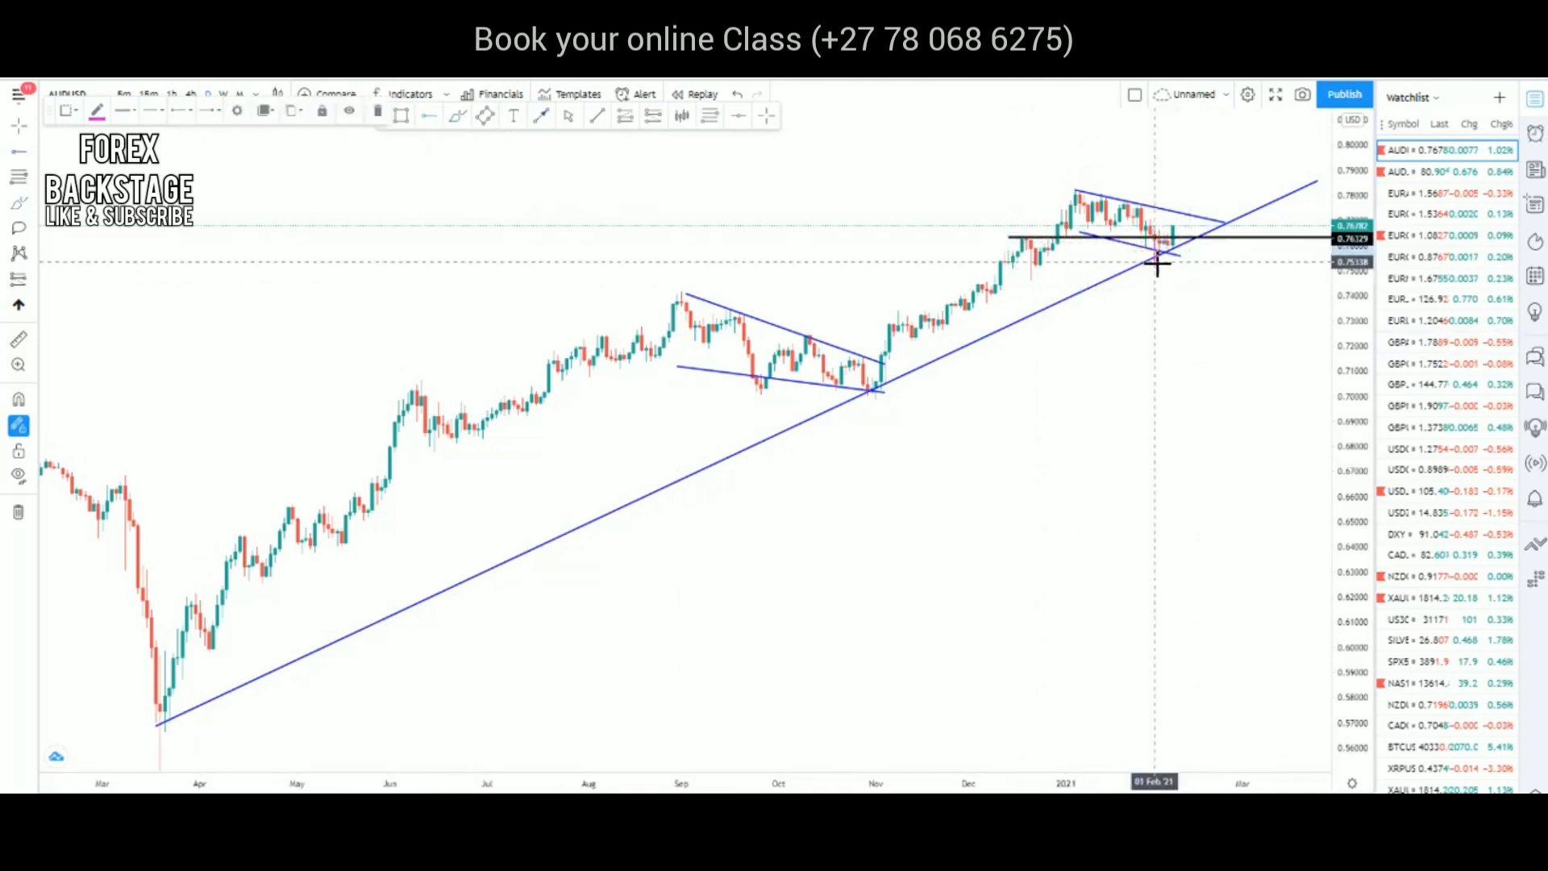
{"action": "left_click_drag", "start_coordinate": [1158, 246], "coordinate": [1191, 264]}
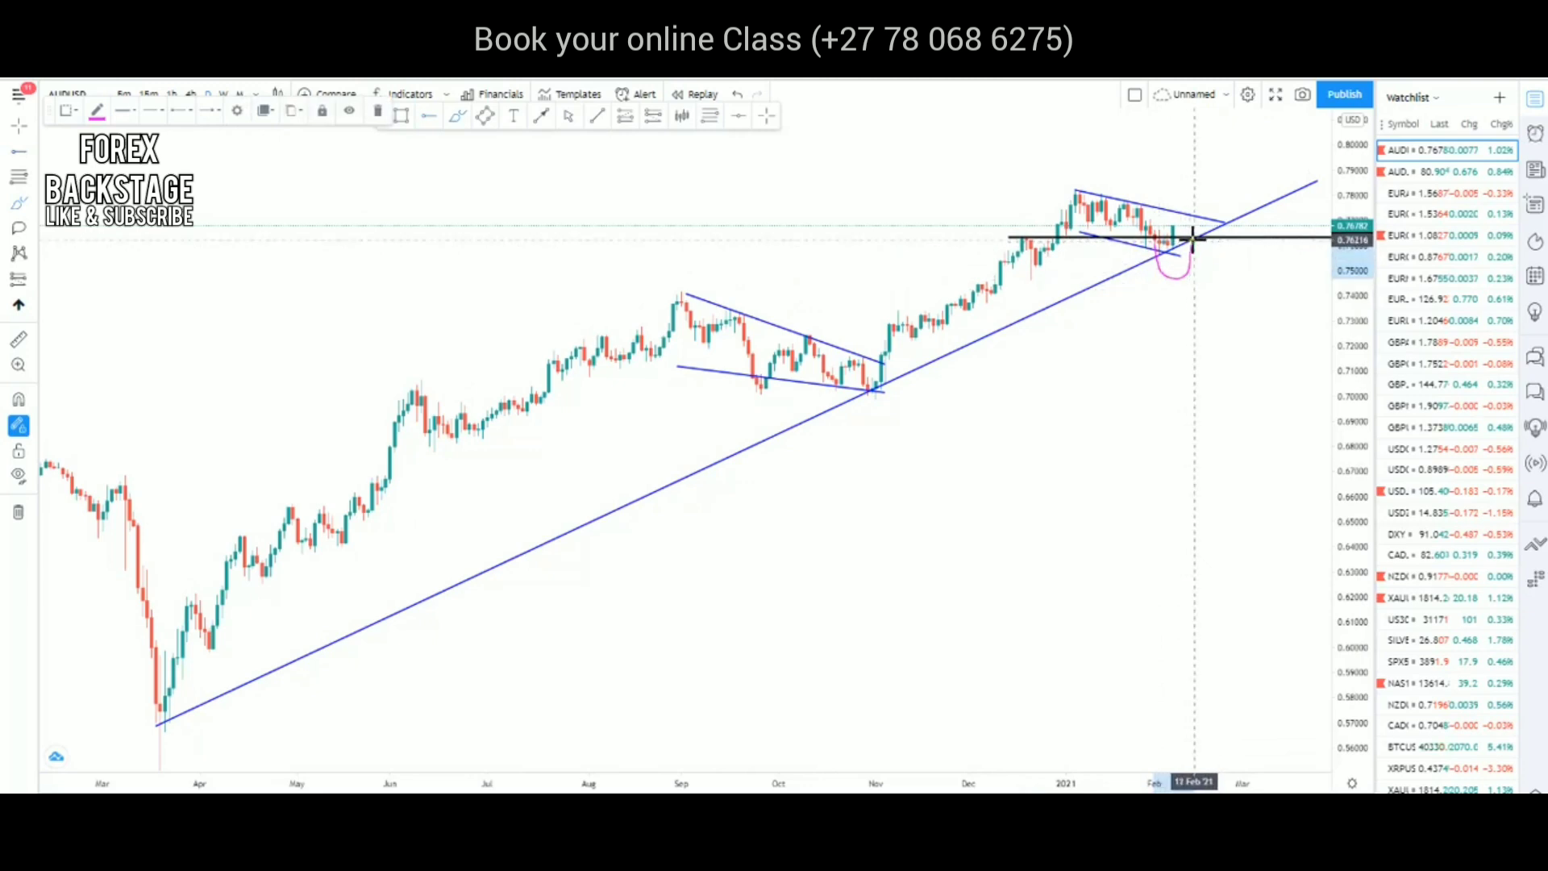
{"action": "left_click_drag", "start_coordinate": [1192, 240], "coordinate": [1274, 436]}
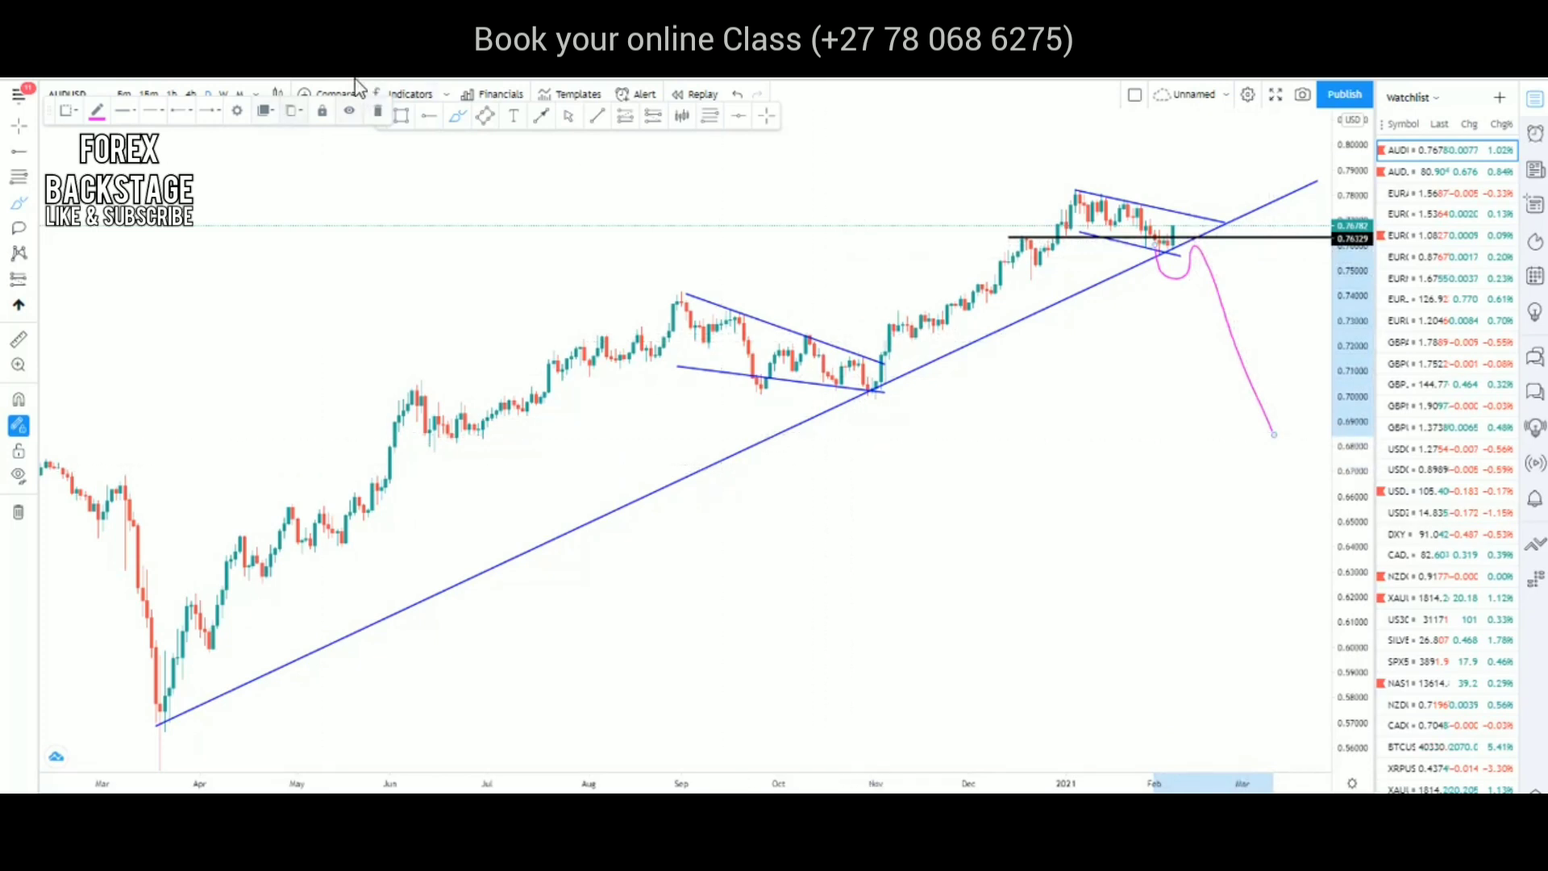
{"action": "left_click", "coordinate": [377, 110]}
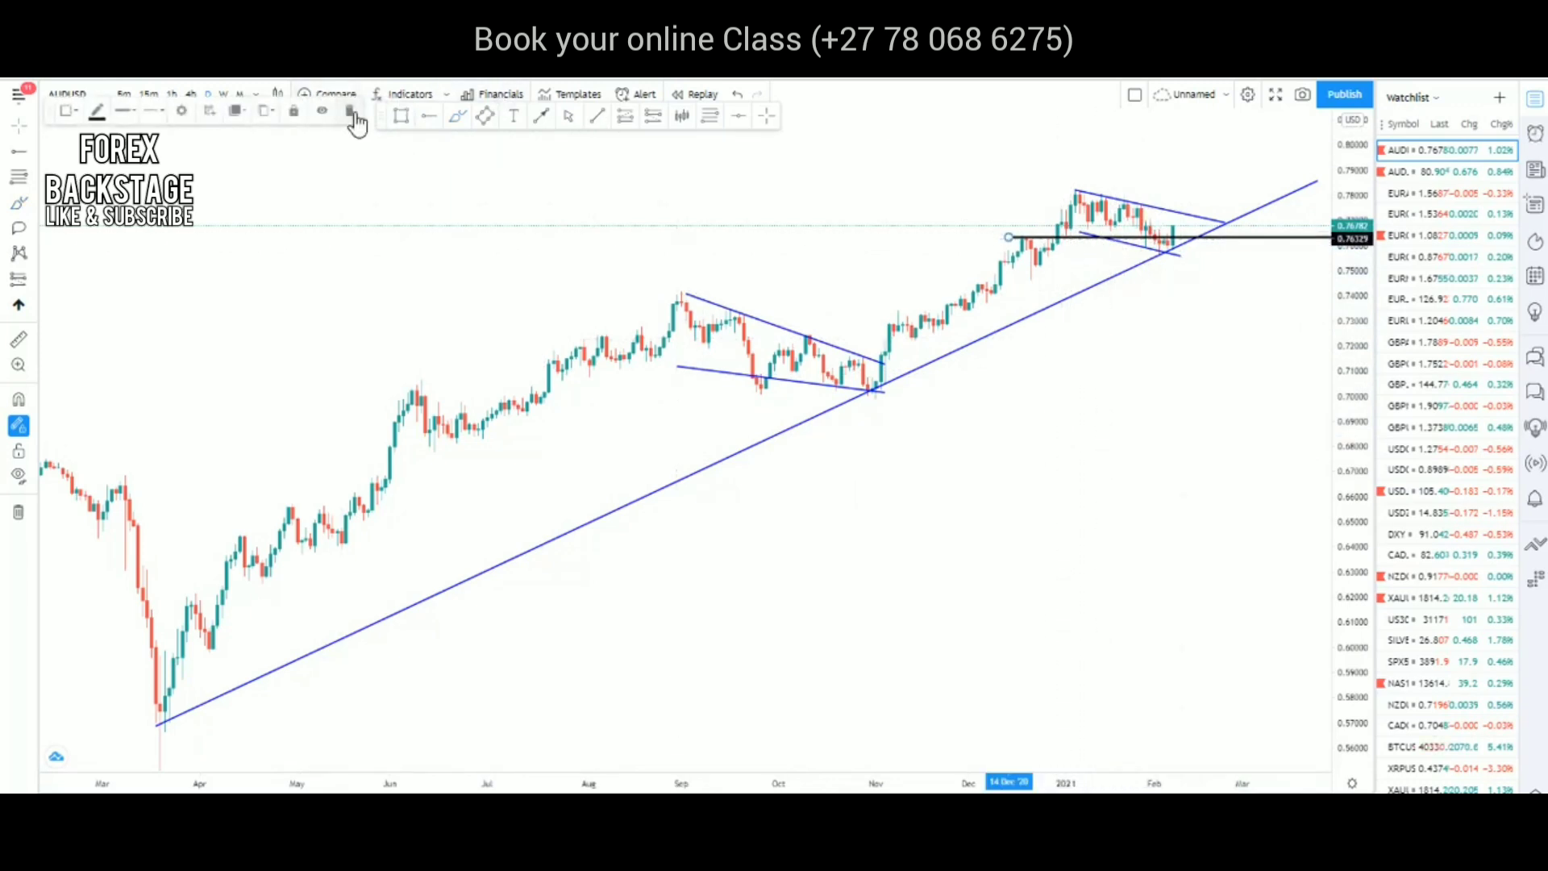
{"action": "key", "text": "Delete"}
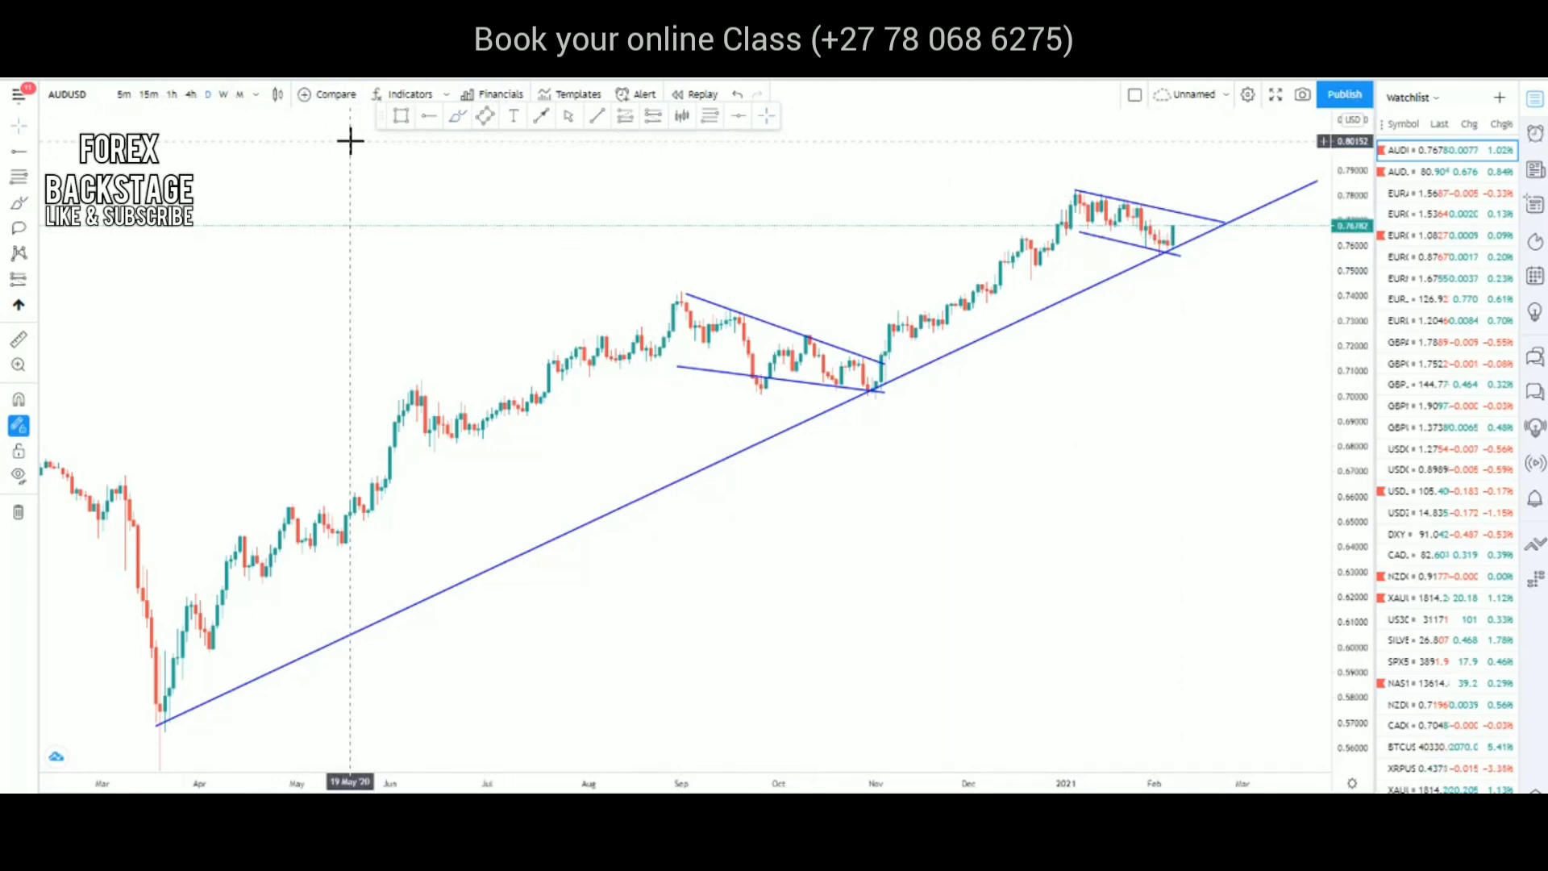
Switch AUDUSD to 4-hour candles and centre the January–February flag with taller candles.
{"action": "left_click", "coordinate": [191, 95]}
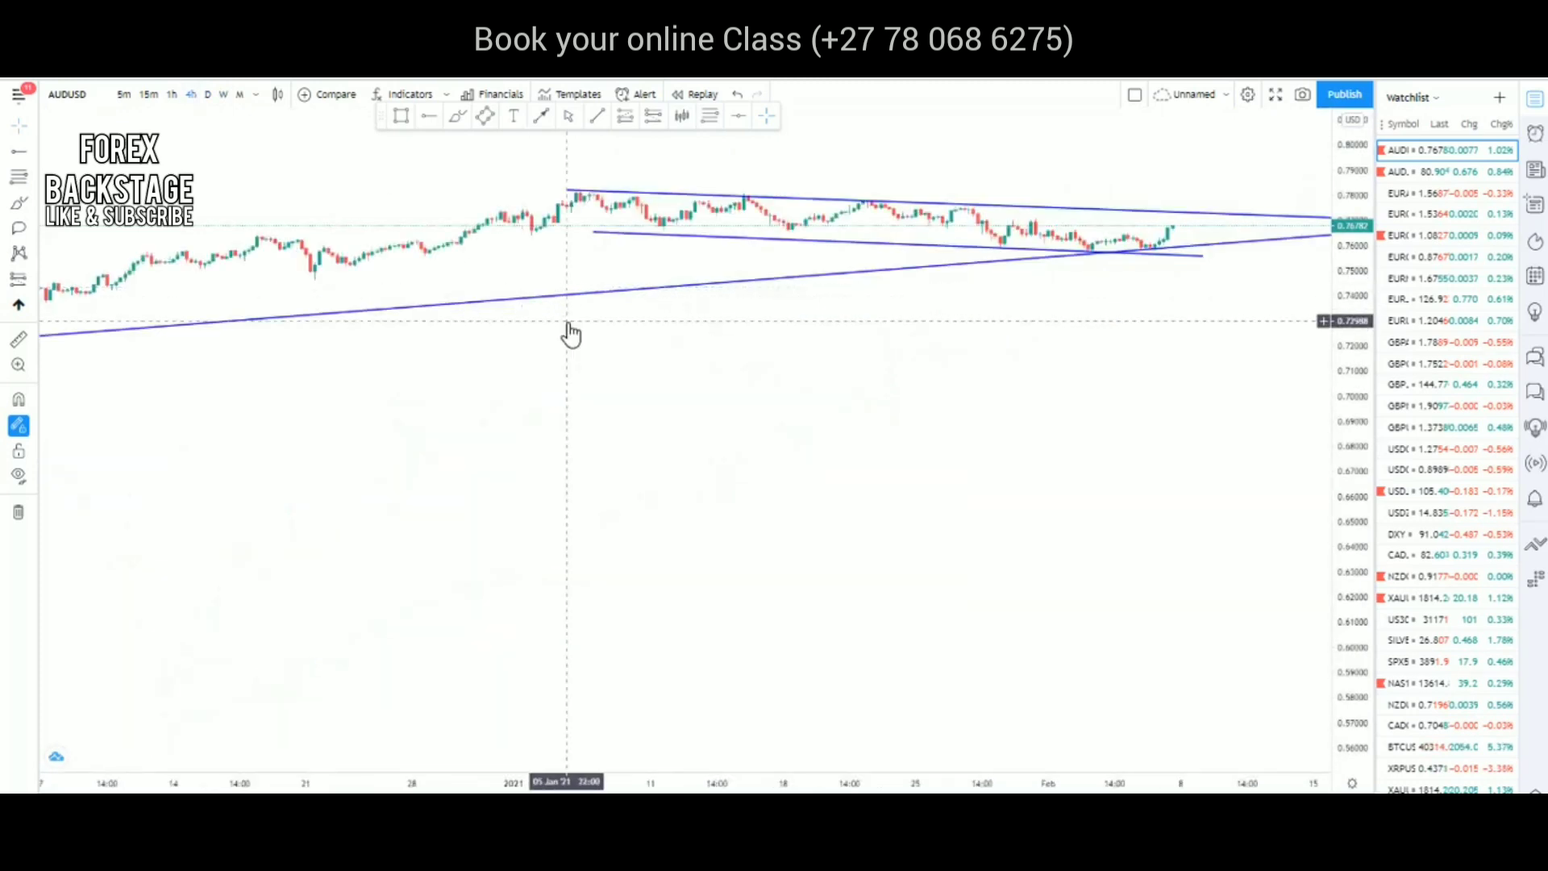
{"action": "scroll", "coordinate": [567, 331], "scroll_direction": "down", "scroll_amount": 5}
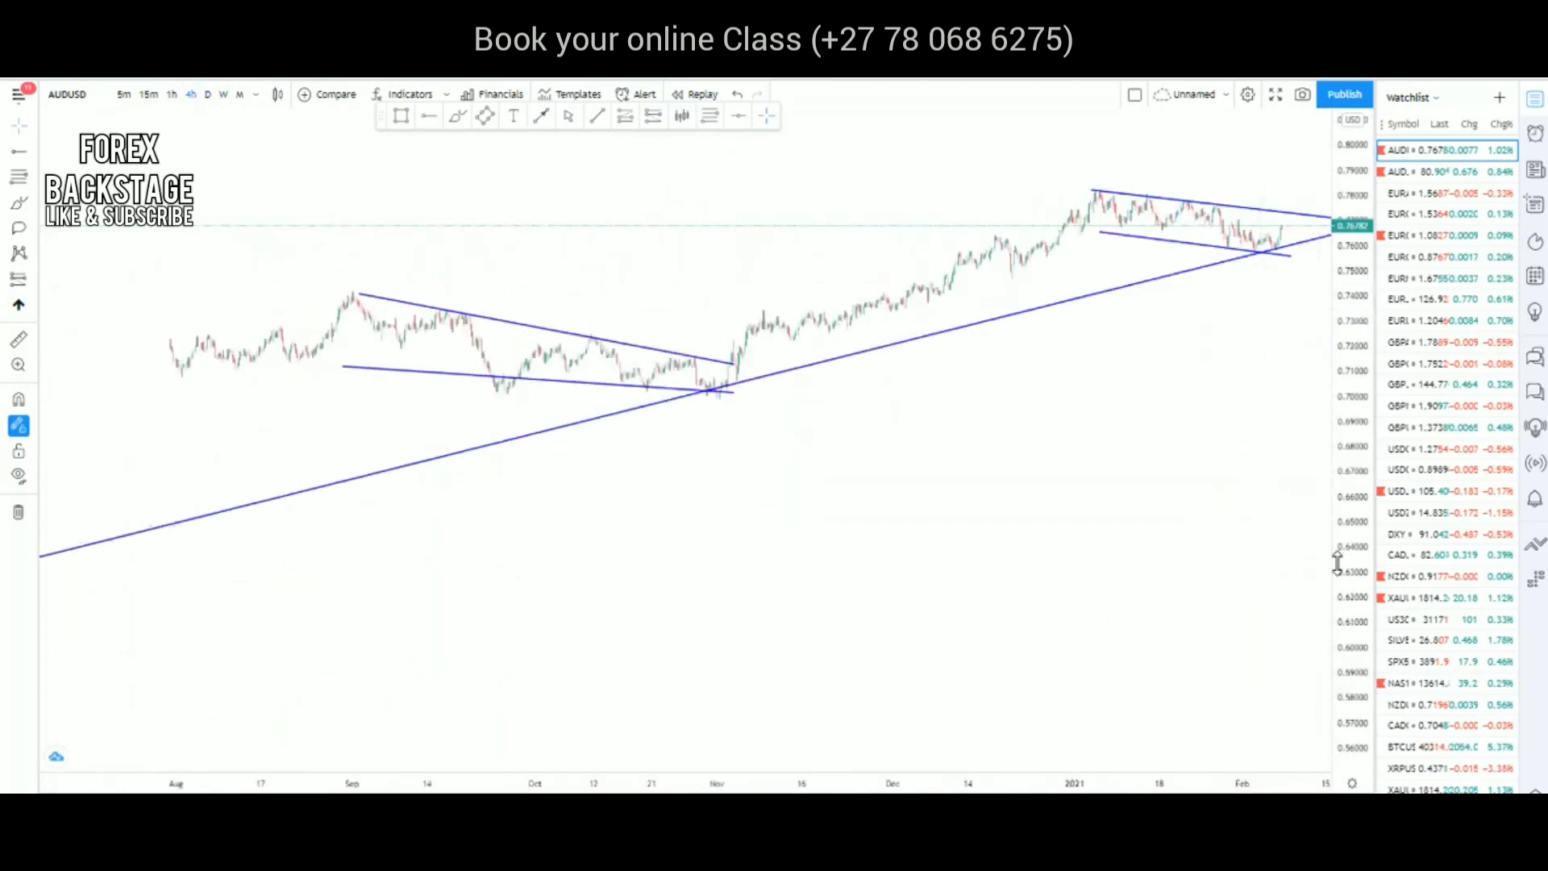
{"action": "left_click_drag", "start_coordinate": [1338, 553], "coordinate": [978, 546]}
{"action": "left_click_drag", "start_coordinate": [1118, 336], "coordinate": [1006, 525]}
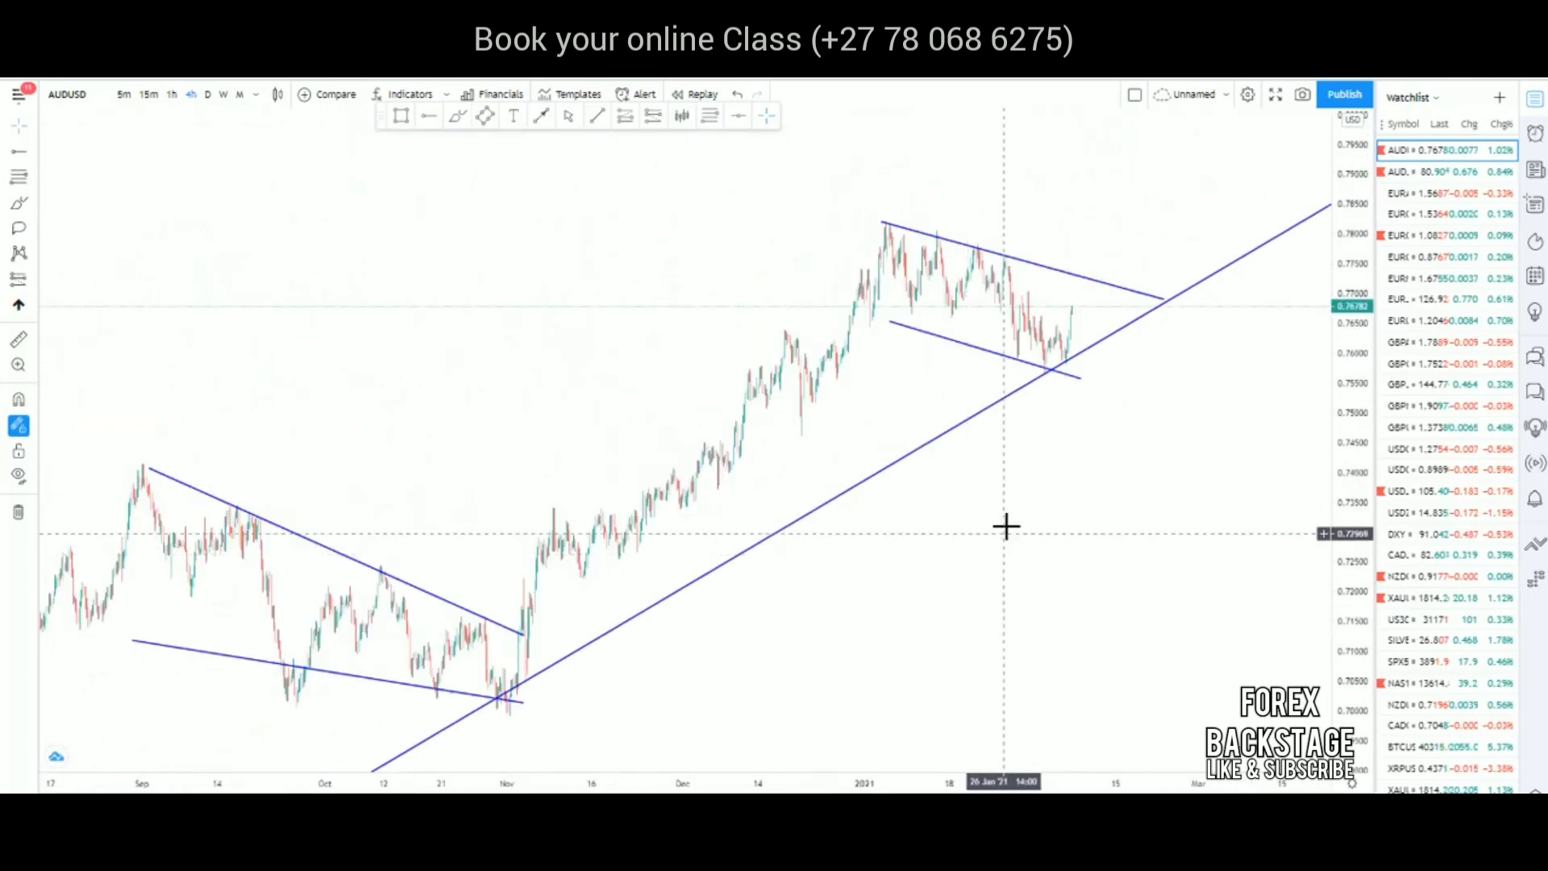
{"action": "scroll", "coordinate": [1027, 494], "scroll_direction": "up", "scroll_amount": 5}
{"action": "left_click_drag", "start_coordinate": [942, 487], "coordinate": [978, 556]}
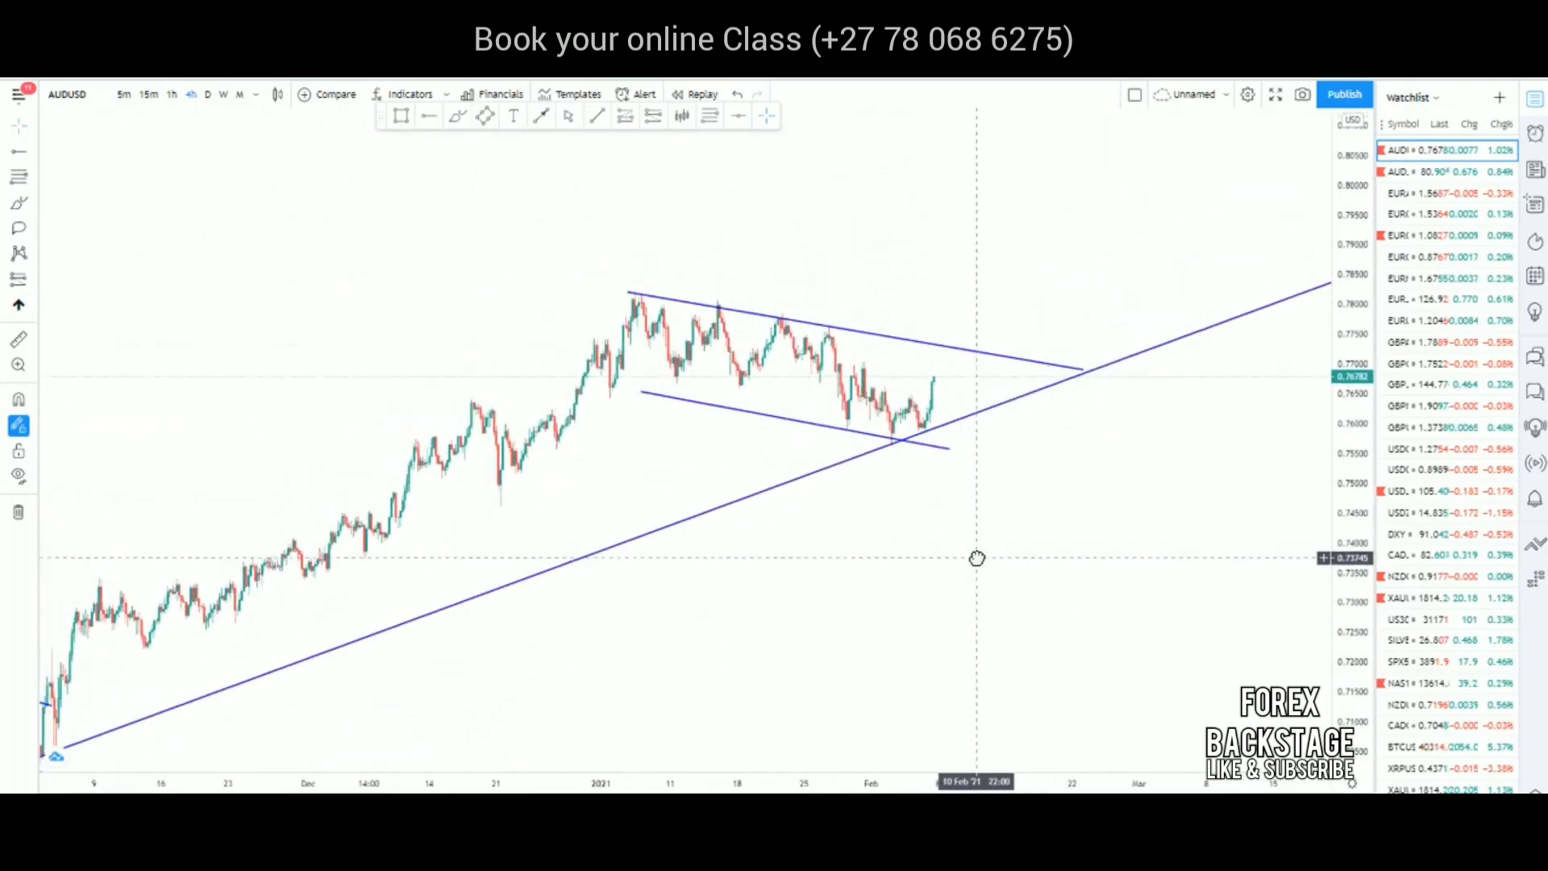
{"action": "scroll", "coordinate": [947, 521], "scroll_direction": "up", "scroll_amount": 3}
{"action": "left_click_drag", "start_coordinate": [892, 456], "coordinate": [1303, 615]}
{"action": "scroll", "coordinate": [887, 546], "scroll_direction": "up", "scroll_amount": 3}
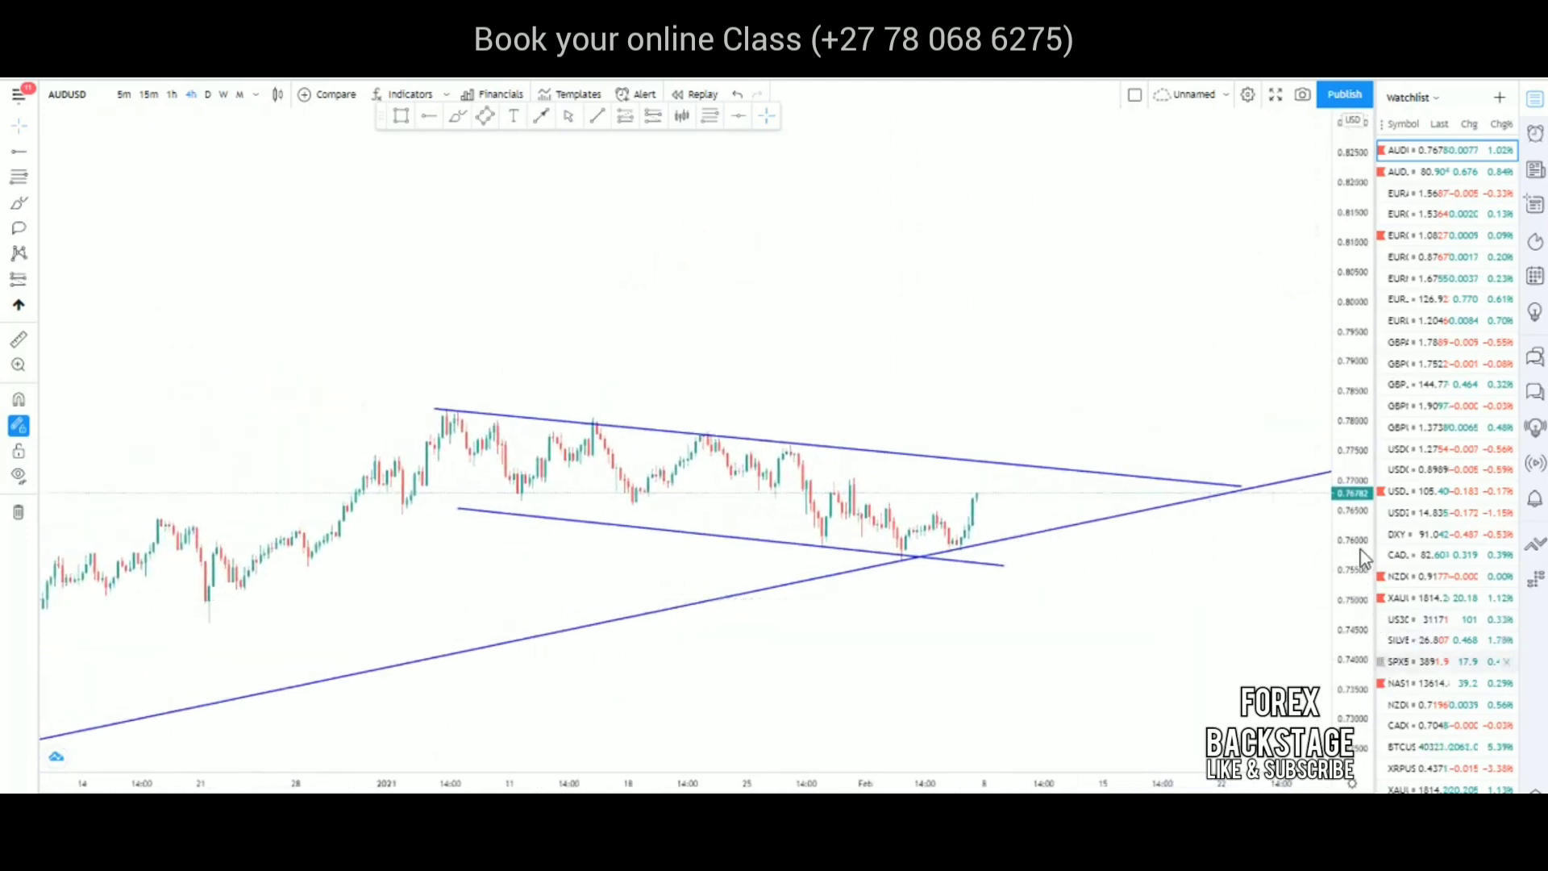
{"action": "left_click_drag", "start_coordinate": [1353, 666], "coordinate": [1351, 625]}
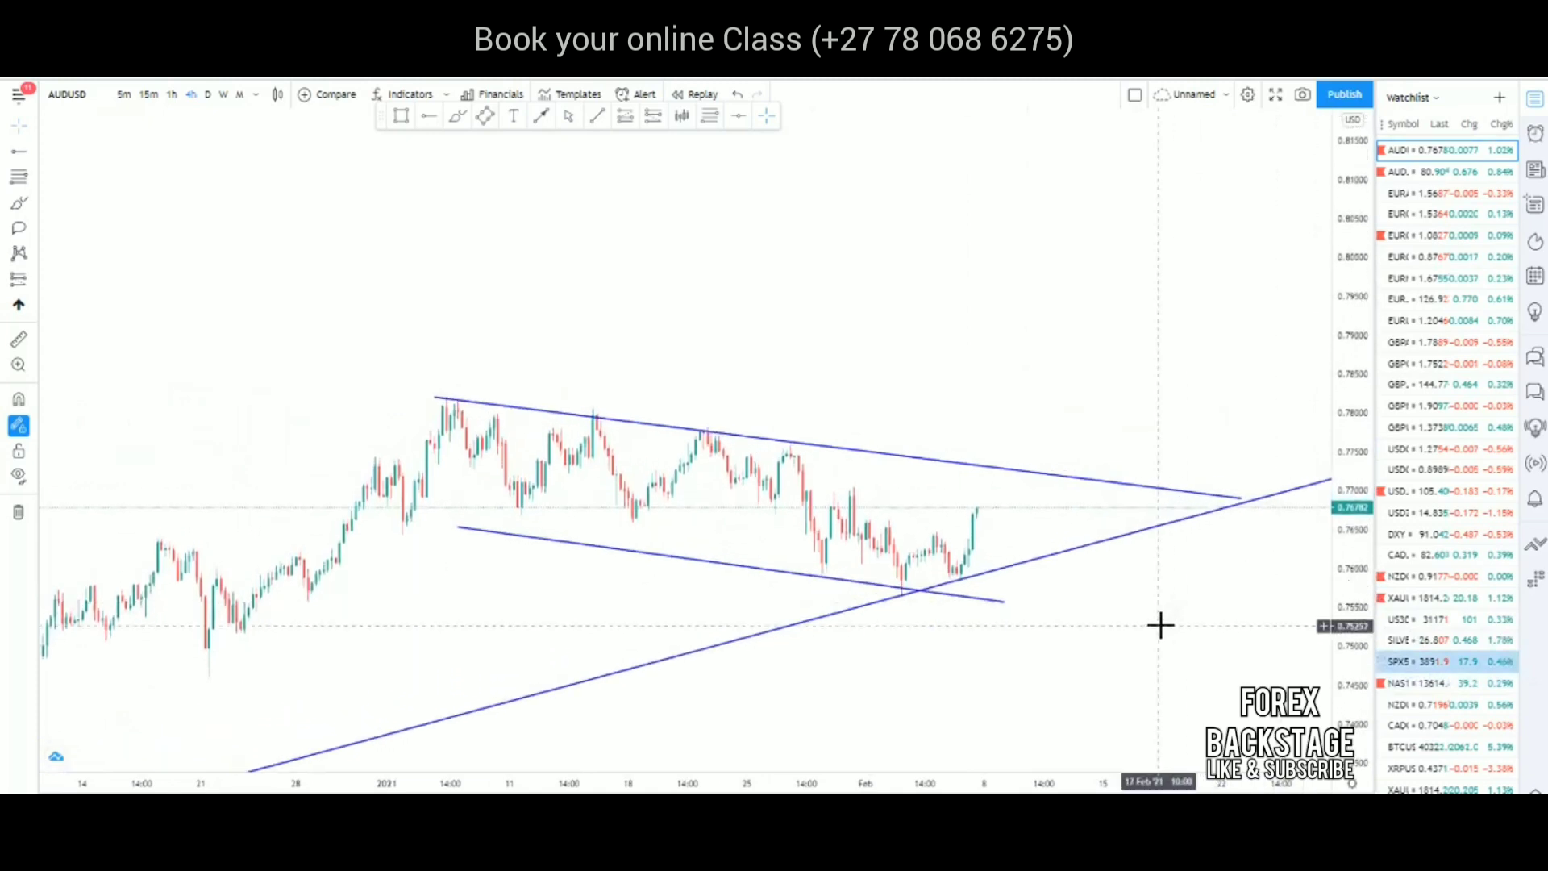
{"action": "left_click_drag", "start_coordinate": [1161, 625], "coordinate": [1182, 518]}
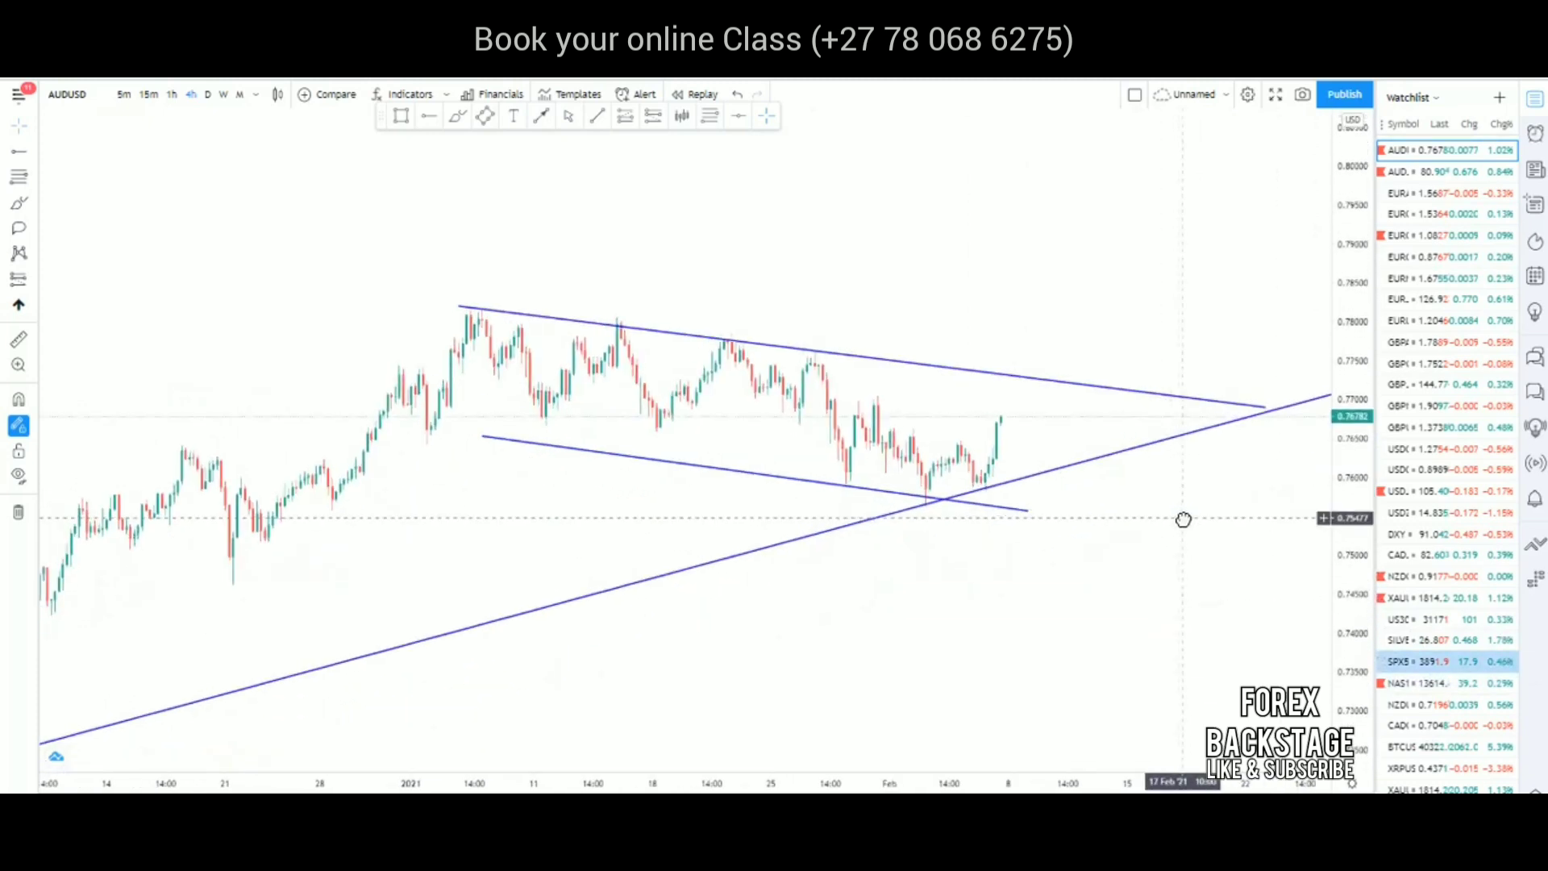
{"action": "left_click", "coordinate": [398, 118]}
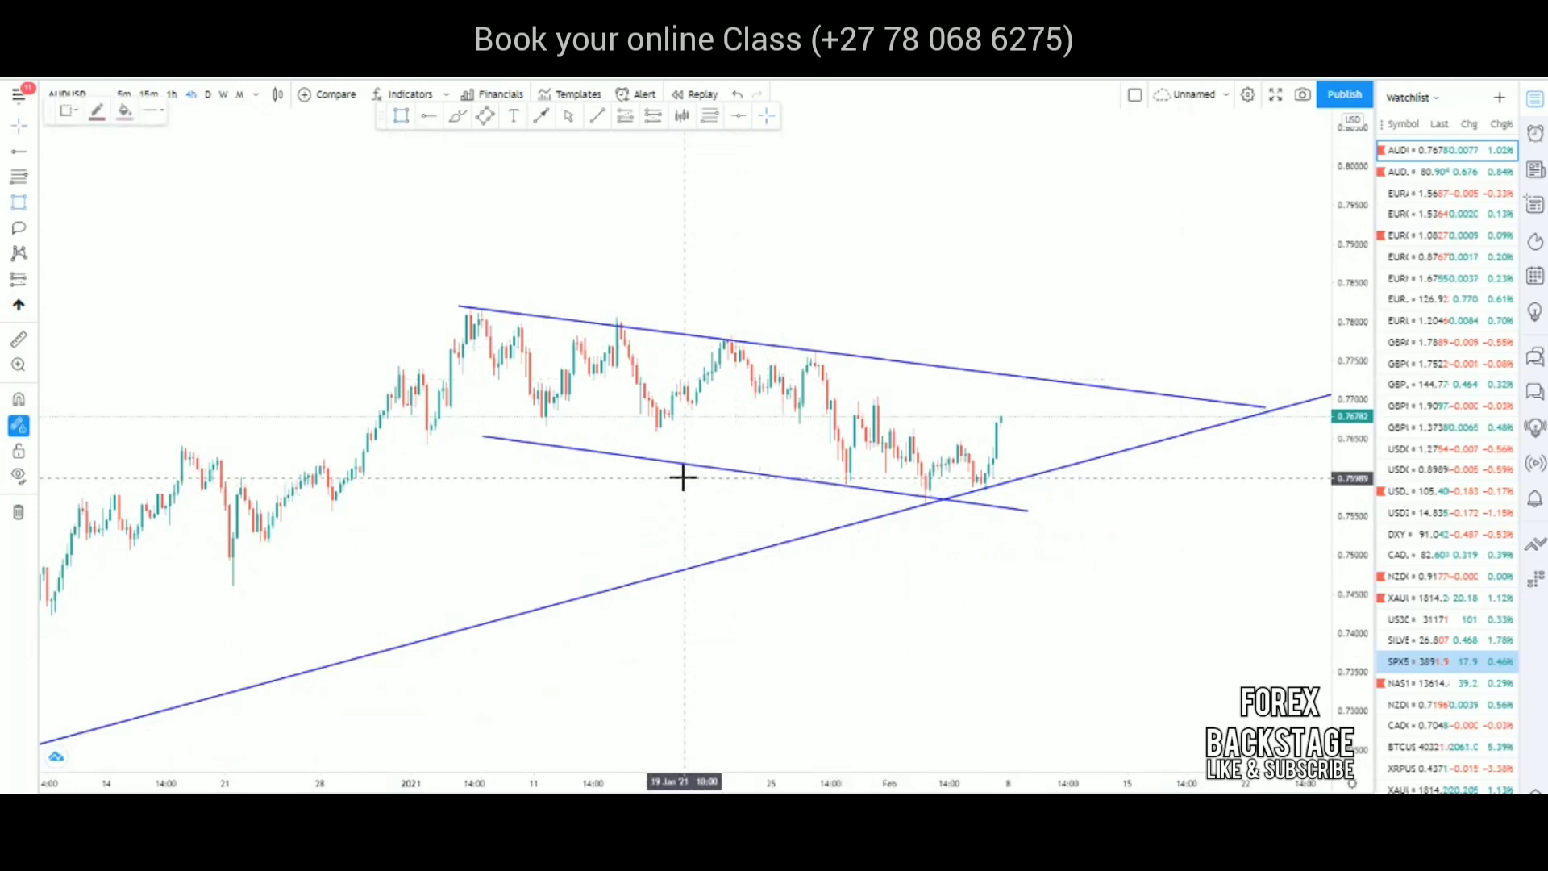
Draw a pink support zone around 0.7576–0.7599 and stretch it left to the chart's start.
{"action": "mouse_move", "coordinate": [682, 478]}
{"action": "left_mouse_down"}
{"action": "mouse_move", "coordinate": [1027, 518]}
{"action": "mouse_move", "coordinate": [1202, 496]}
{"action": "left_mouse_up"}
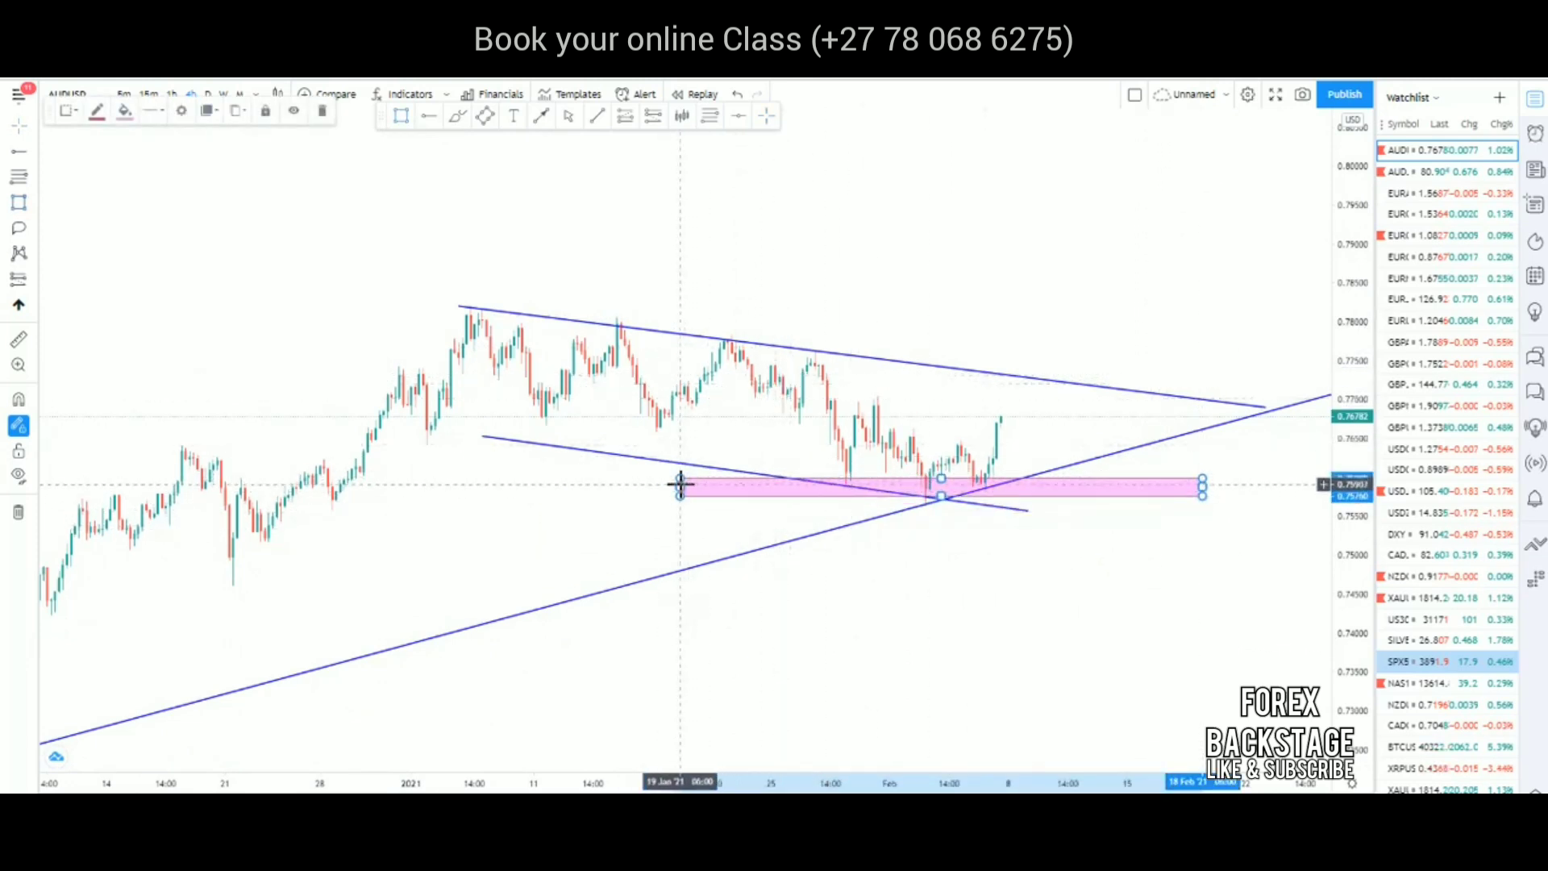
{"action": "left_click_drag", "start_coordinate": [567, 479], "coordinate": [41, 430]}
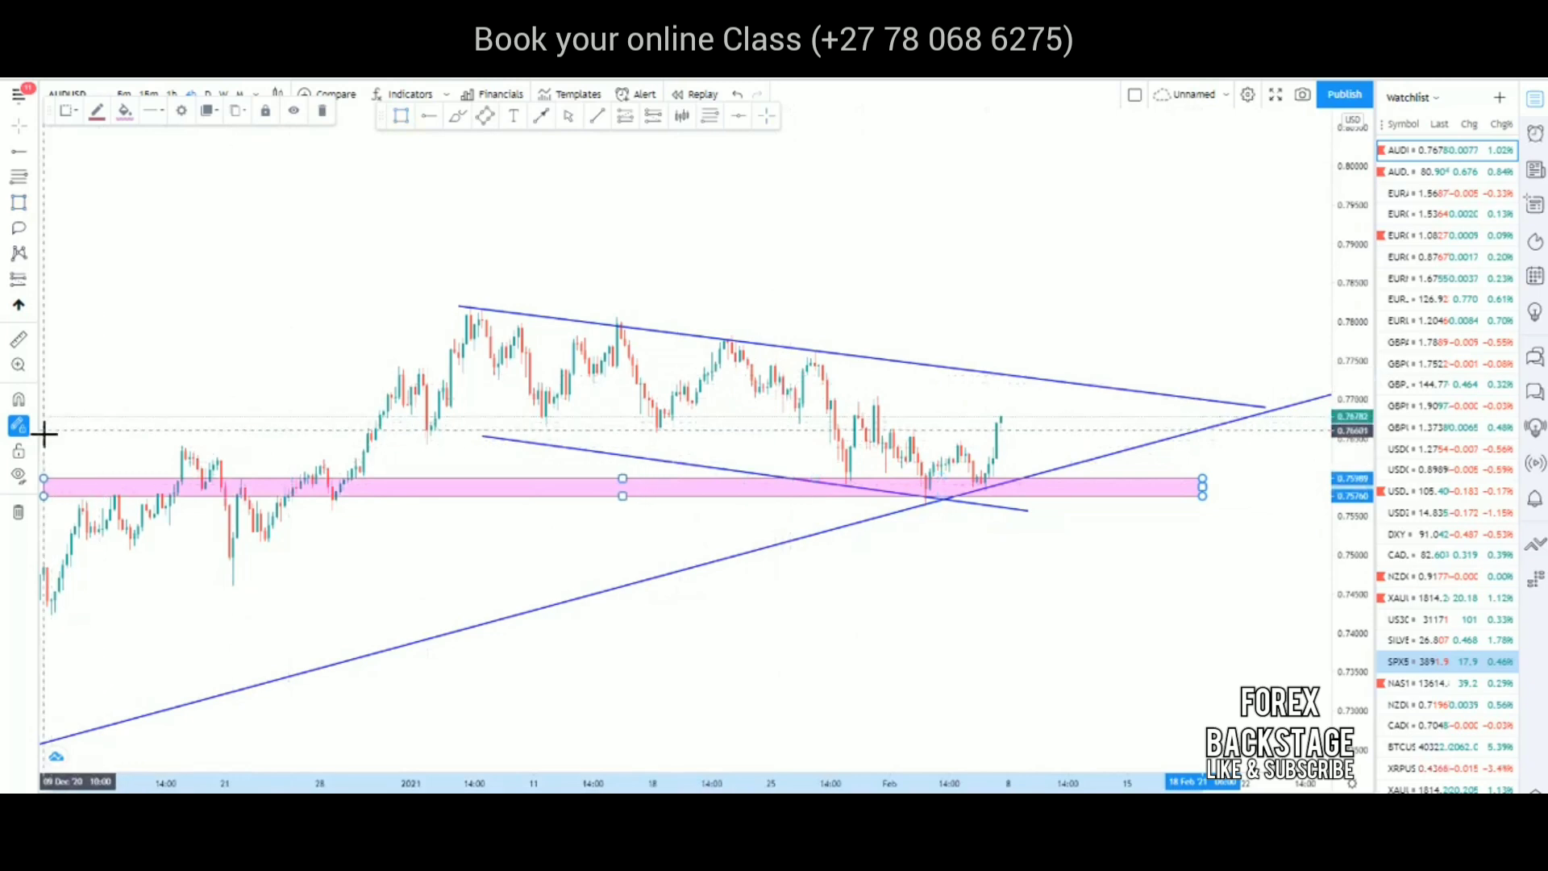
{"action": "left_click", "coordinate": [159, 428]}
{"action": "left_click_drag", "start_coordinate": [159, 428], "coordinate": [231, 435]}
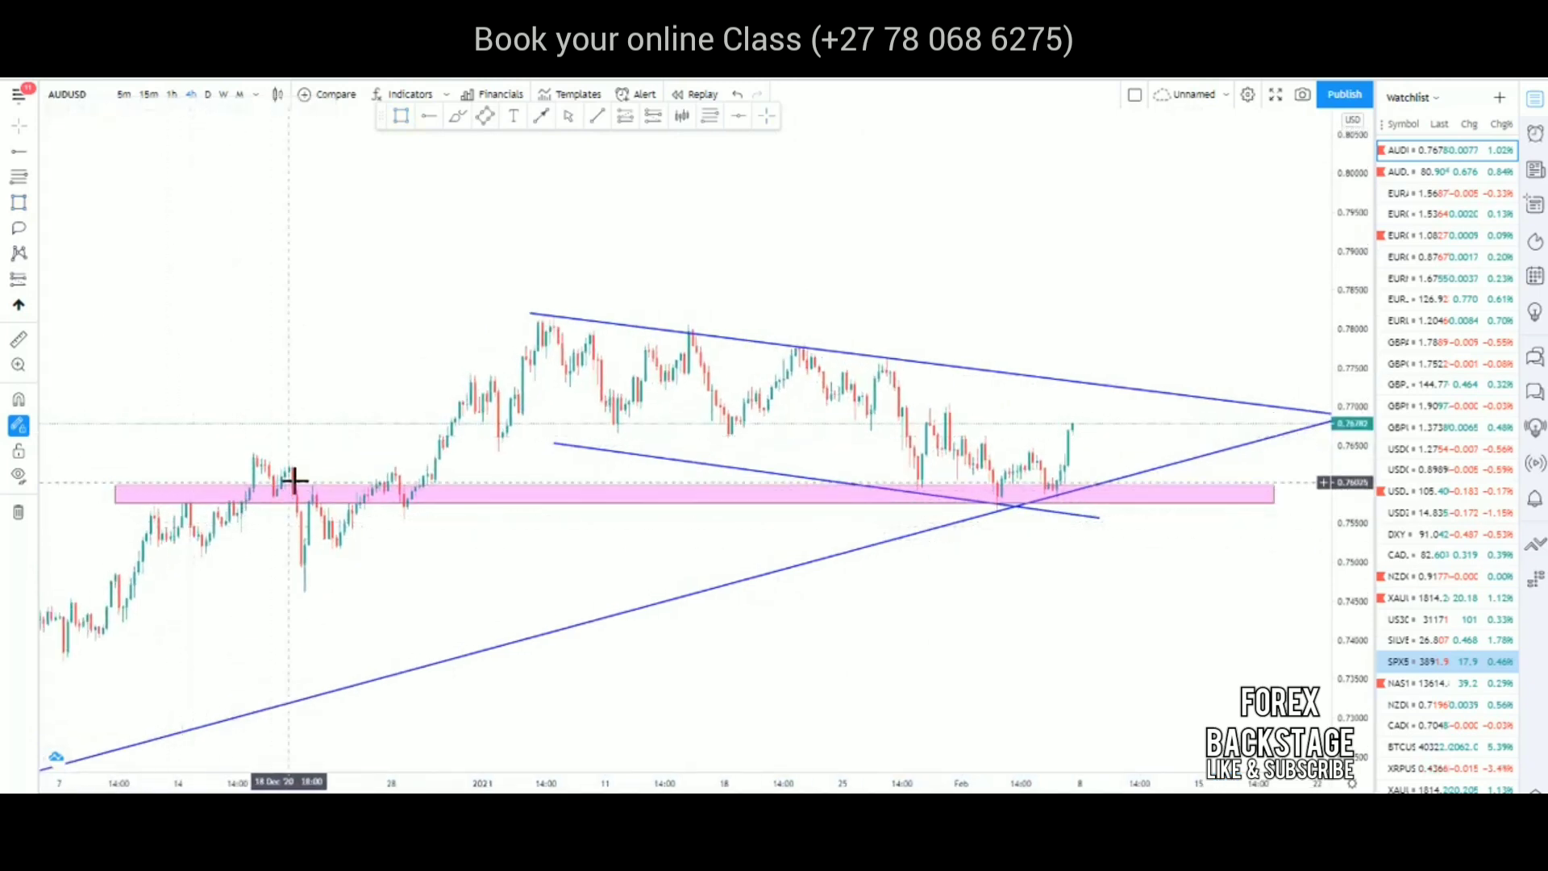
{"action": "left_click", "coordinate": [424, 496]}
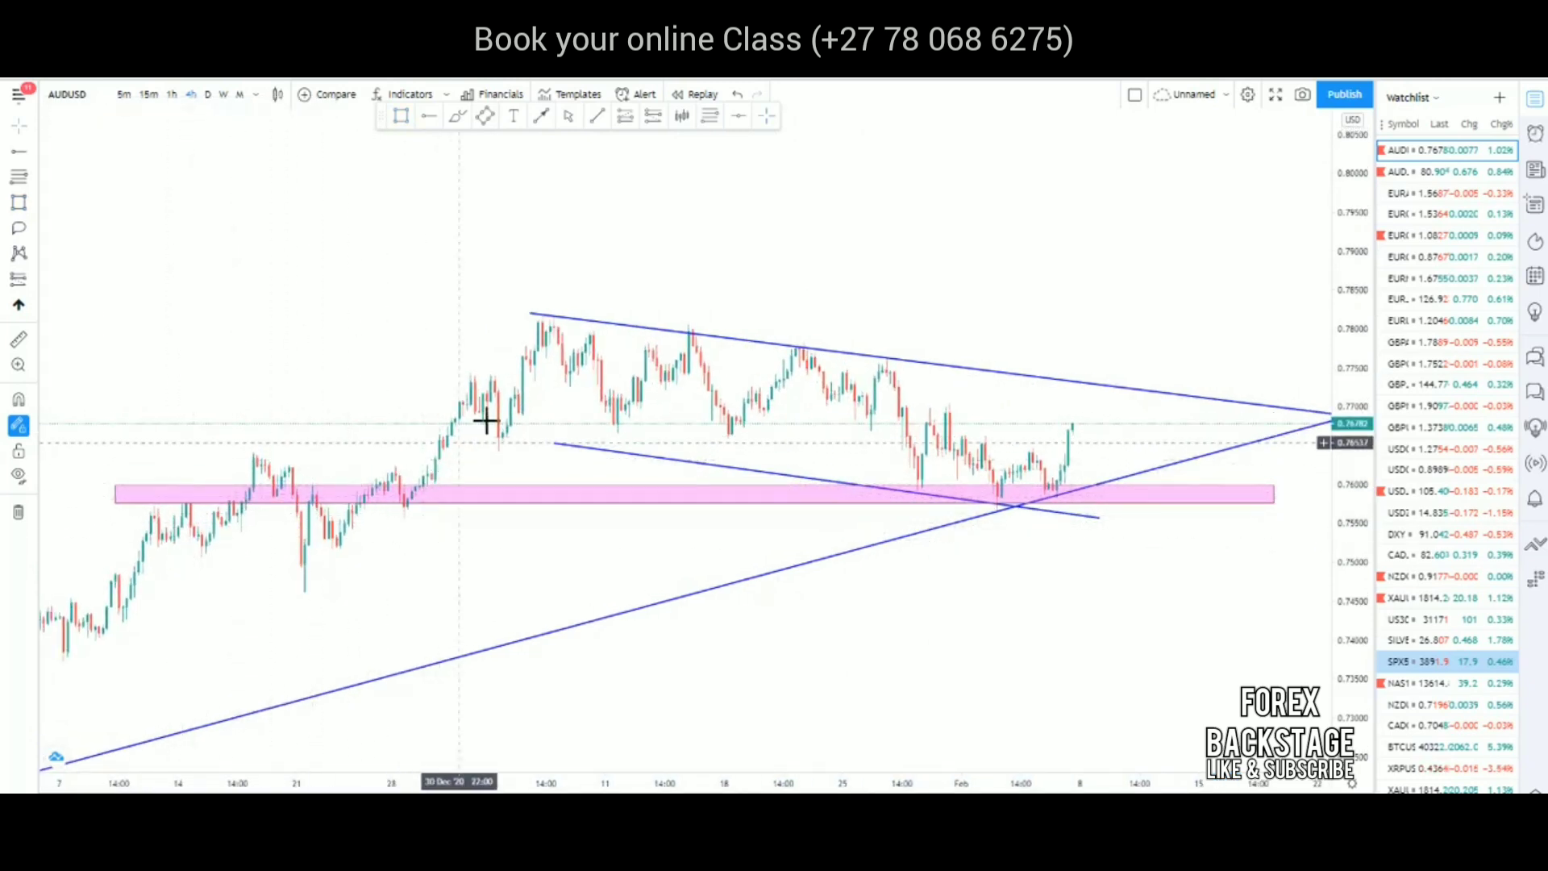
{"action": "left_click", "coordinate": [992, 530]}
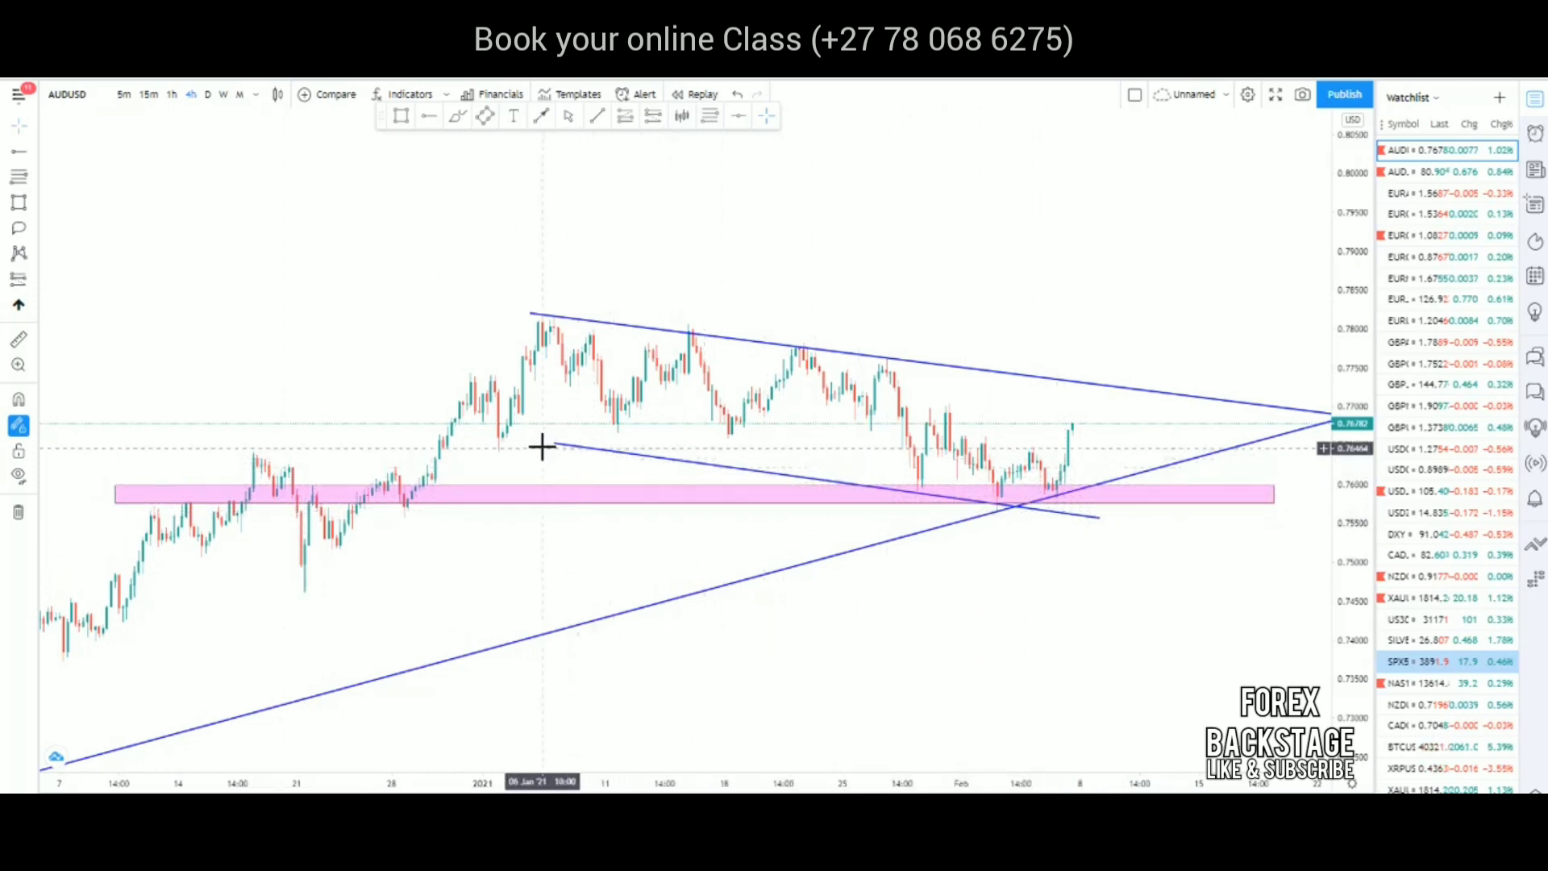
Drag the lower channel line's left anchor upward so it slopes more steeply.
{"action": "left_click_drag", "start_coordinate": [555, 444], "coordinate": [547, 414]}
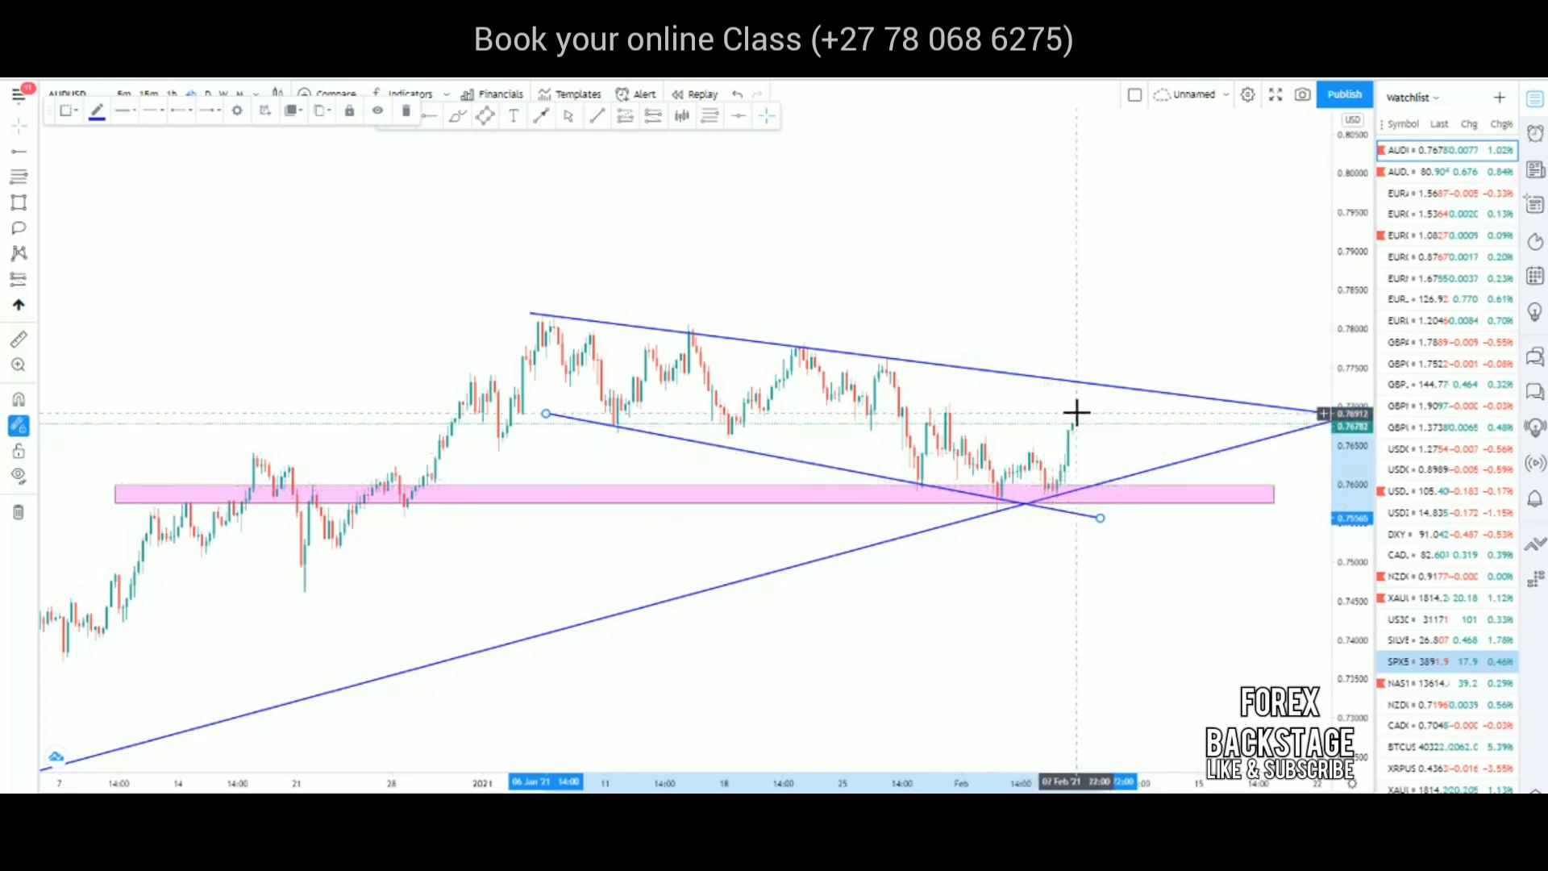
{"action": "left_click", "coordinate": [597, 116]}
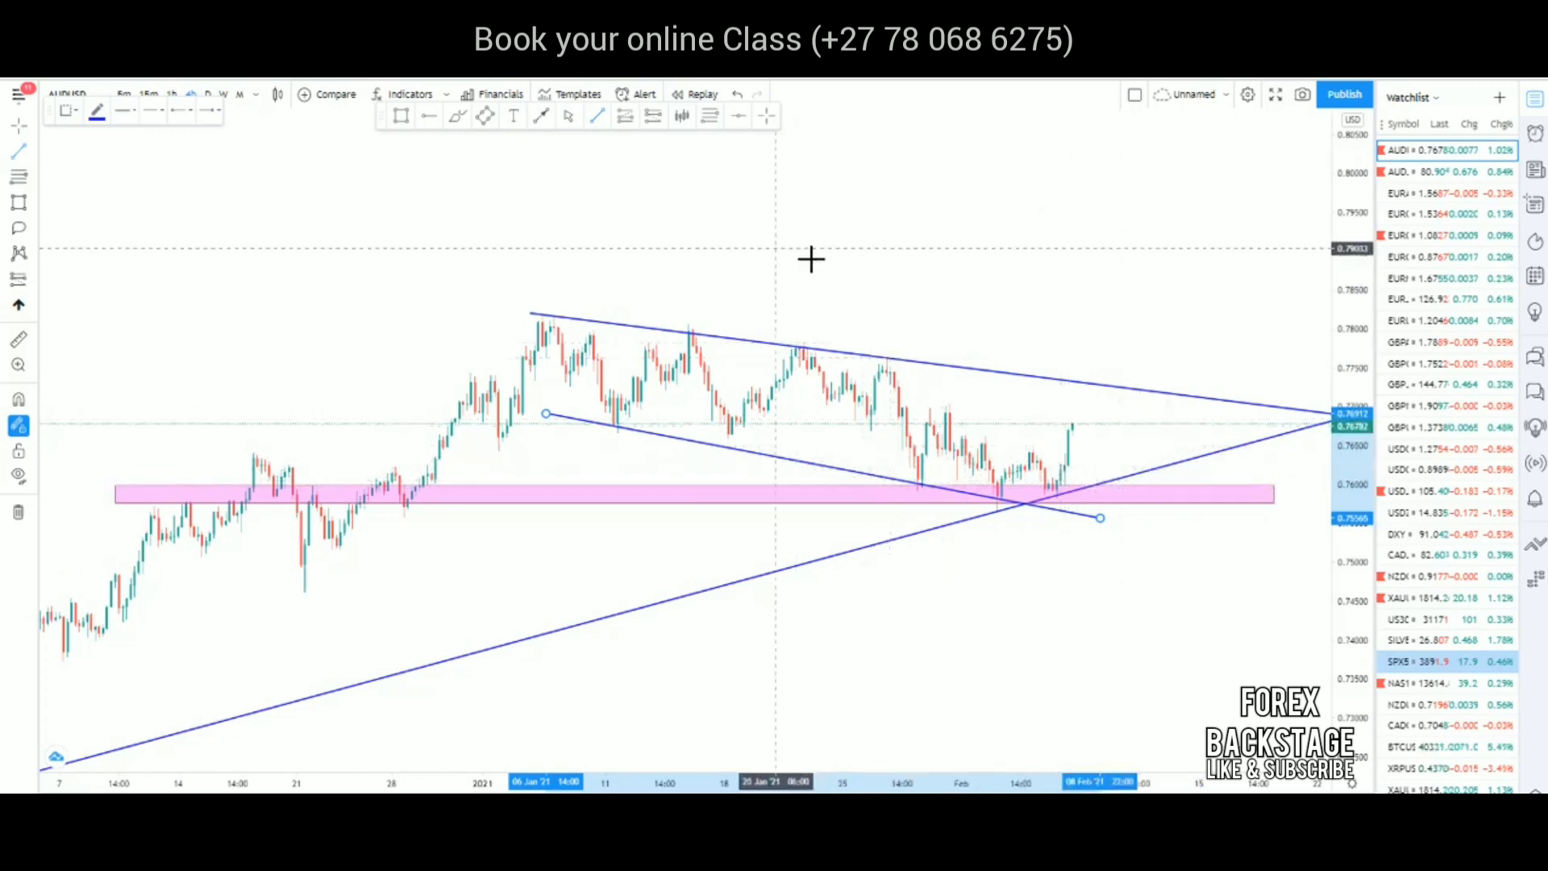
{"action": "left_click", "coordinate": [459, 122]}
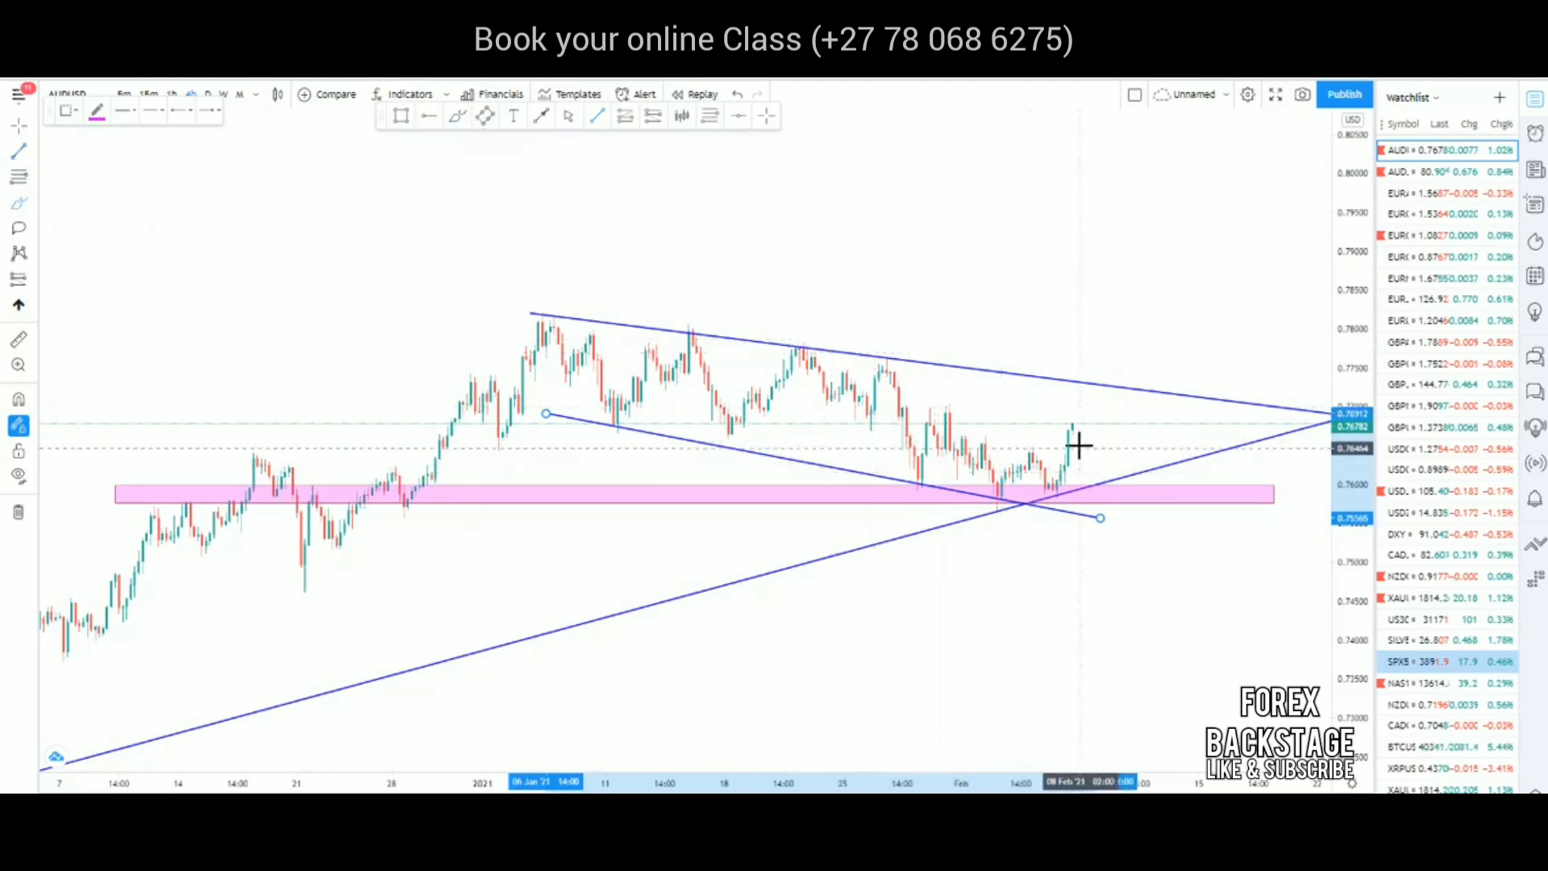
{"action": "mouse_move", "coordinate": [1081, 421]}
{"action": "left_mouse_down"}
{"action": "mouse_move", "coordinate": [1091, 461]}
{"action": "mouse_move", "coordinate": [1119, 420]}
{"action": "mouse_move", "coordinate": [1130, 434]}
{"action": "mouse_move", "coordinate": [1162, 418]}
{"action": "mouse_move", "coordinate": [1198, 353]}
{"action": "left_mouse_up"}
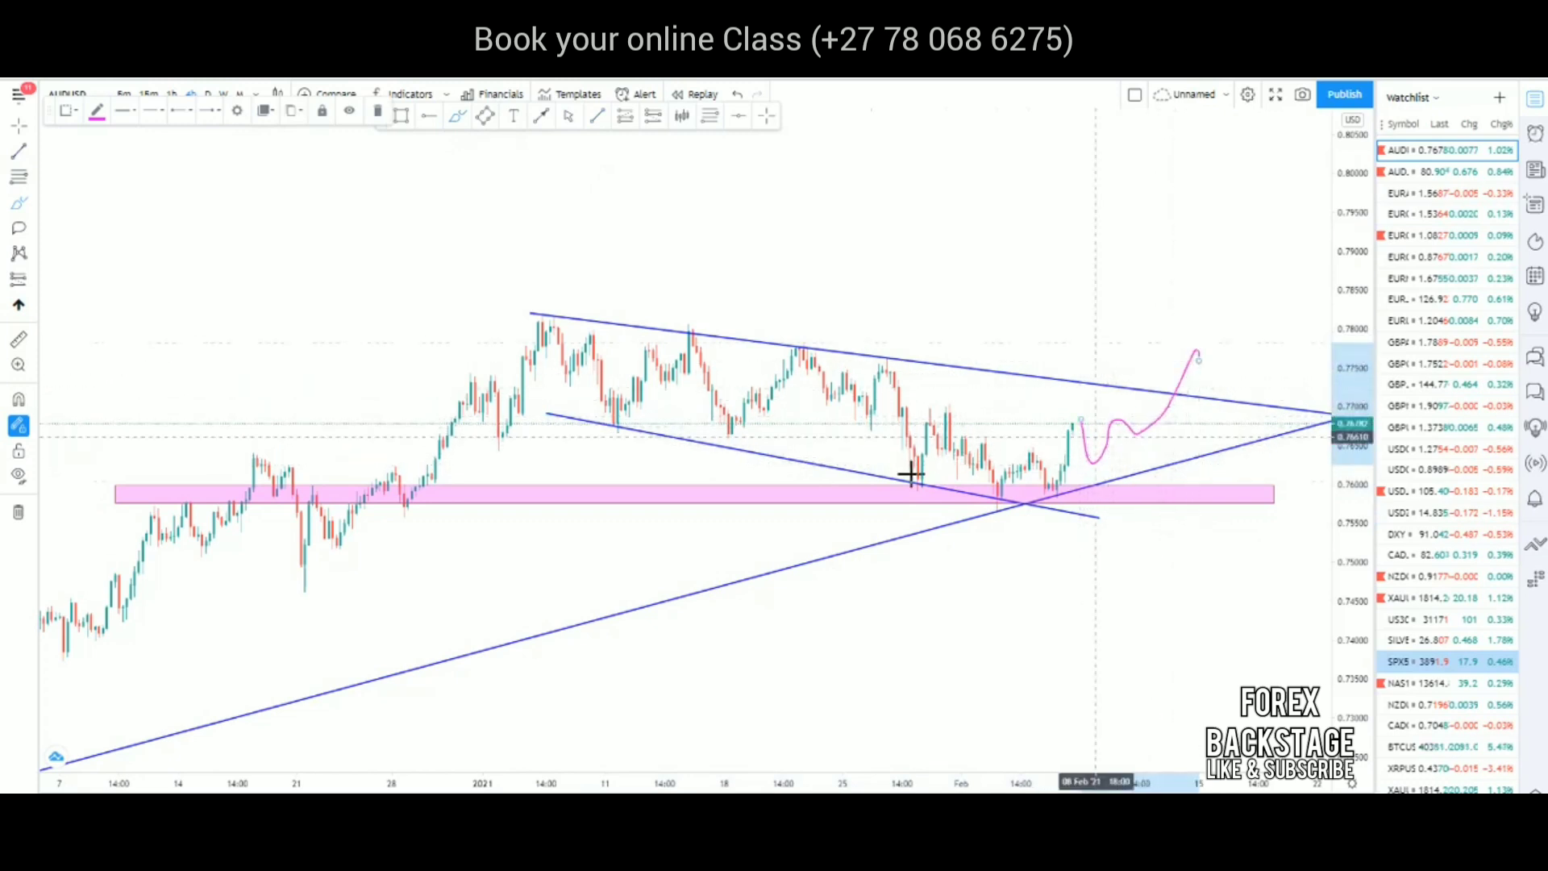
{"action": "left_click", "coordinate": [381, 113]}
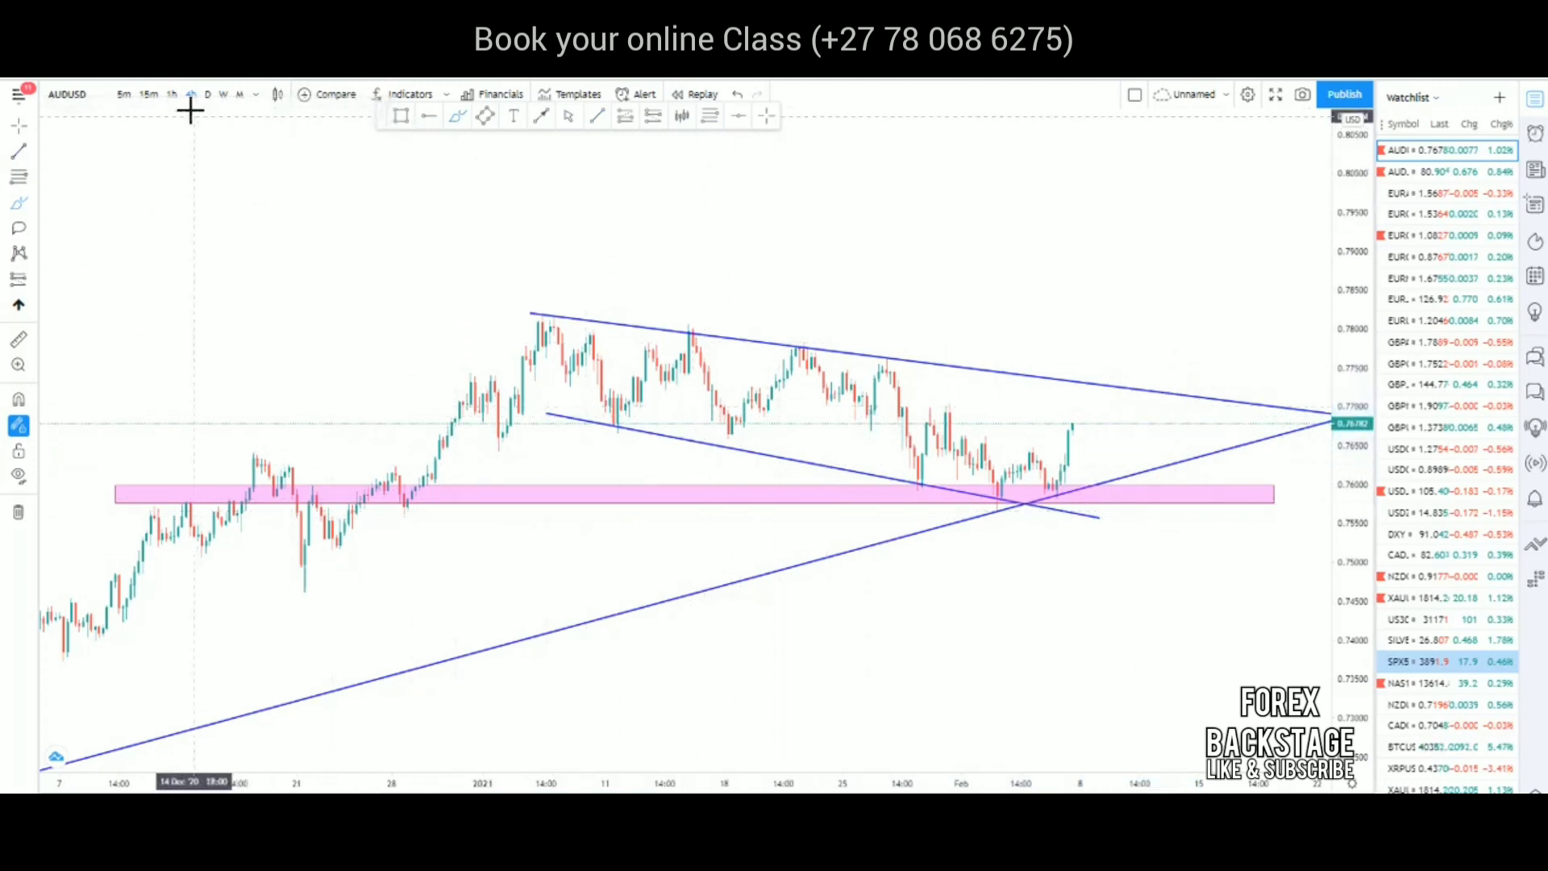
Switch AUDUSD to the 1h timeframe and stretch the price scale around recent candles.
{"action": "left_click", "coordinate": [171, 95]}
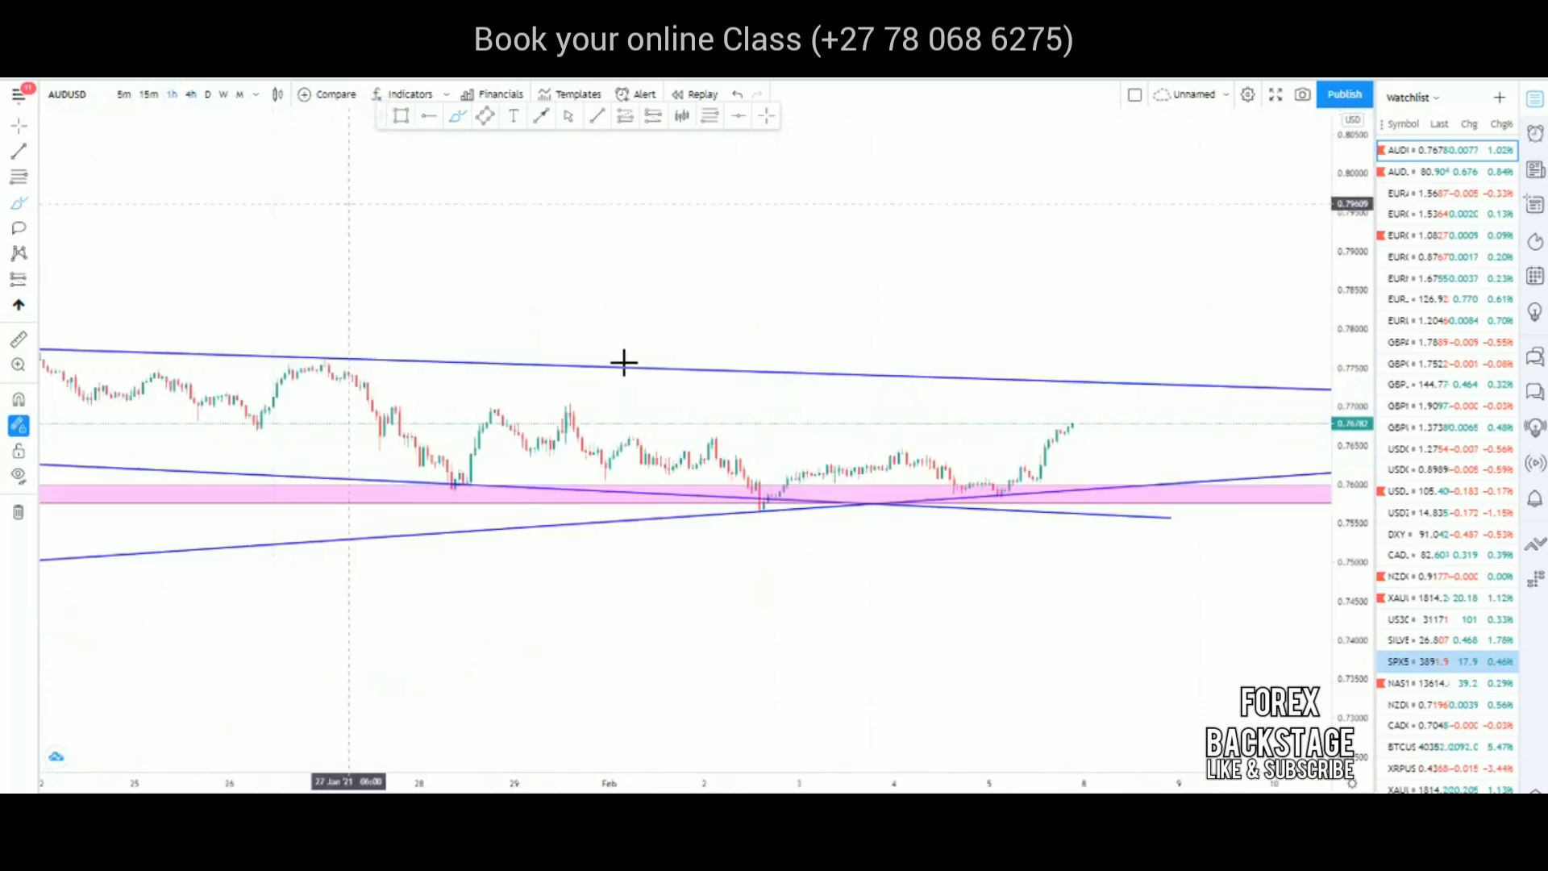
{"action": "left_click_drag", "start_coordinate": [1341, 712], "coordinate": [1345, 548]}
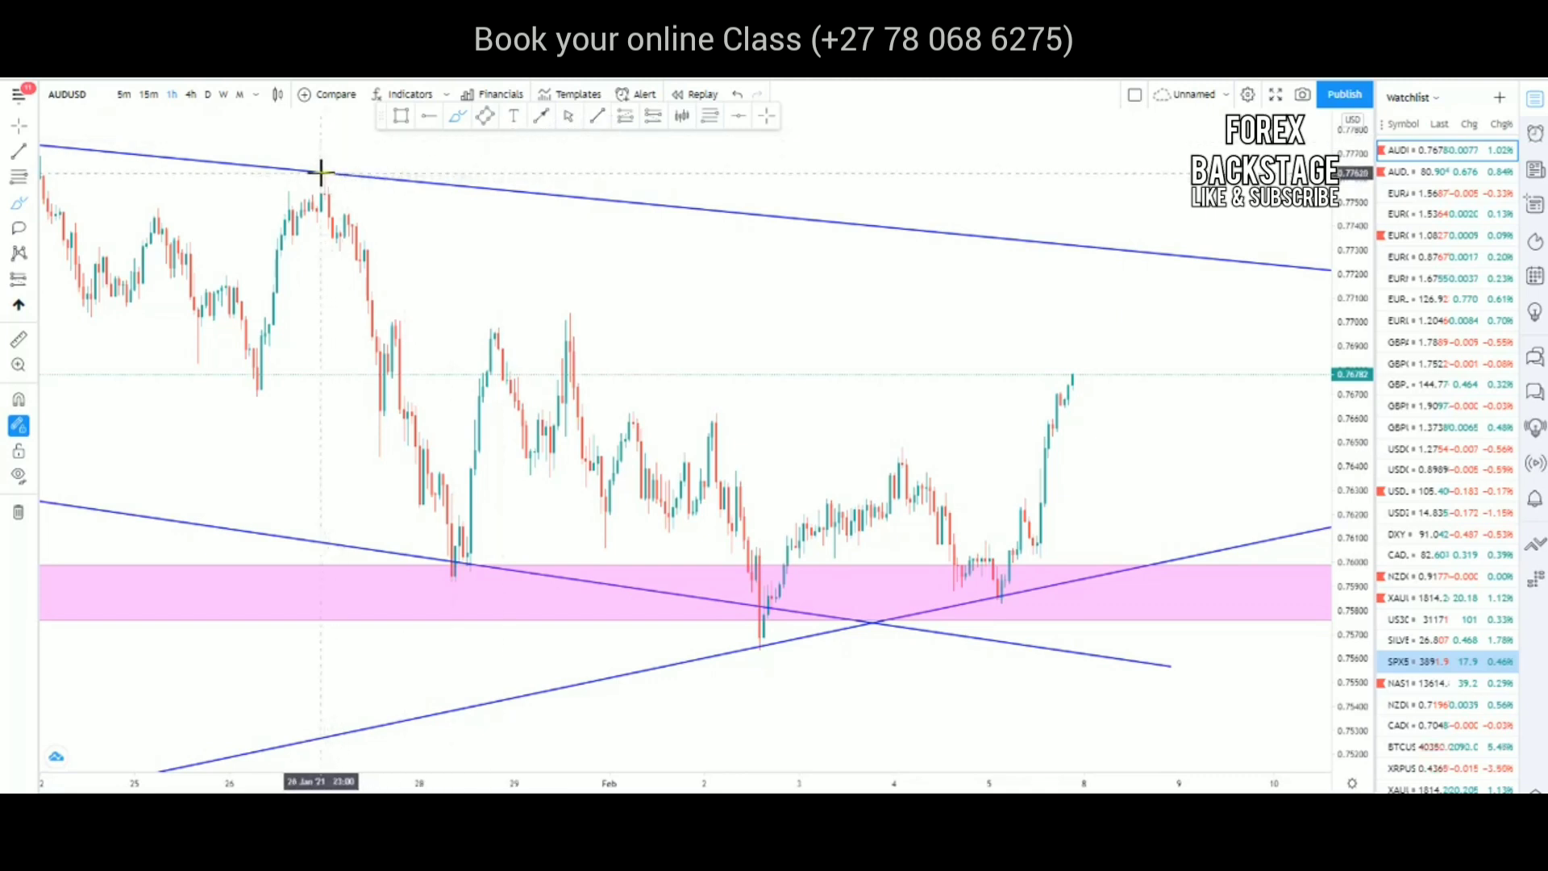
Draw a falling trendline from the late-January high down to the rising support near 0.759.
{"action": "left_click", "coordinate": [596, 119]}
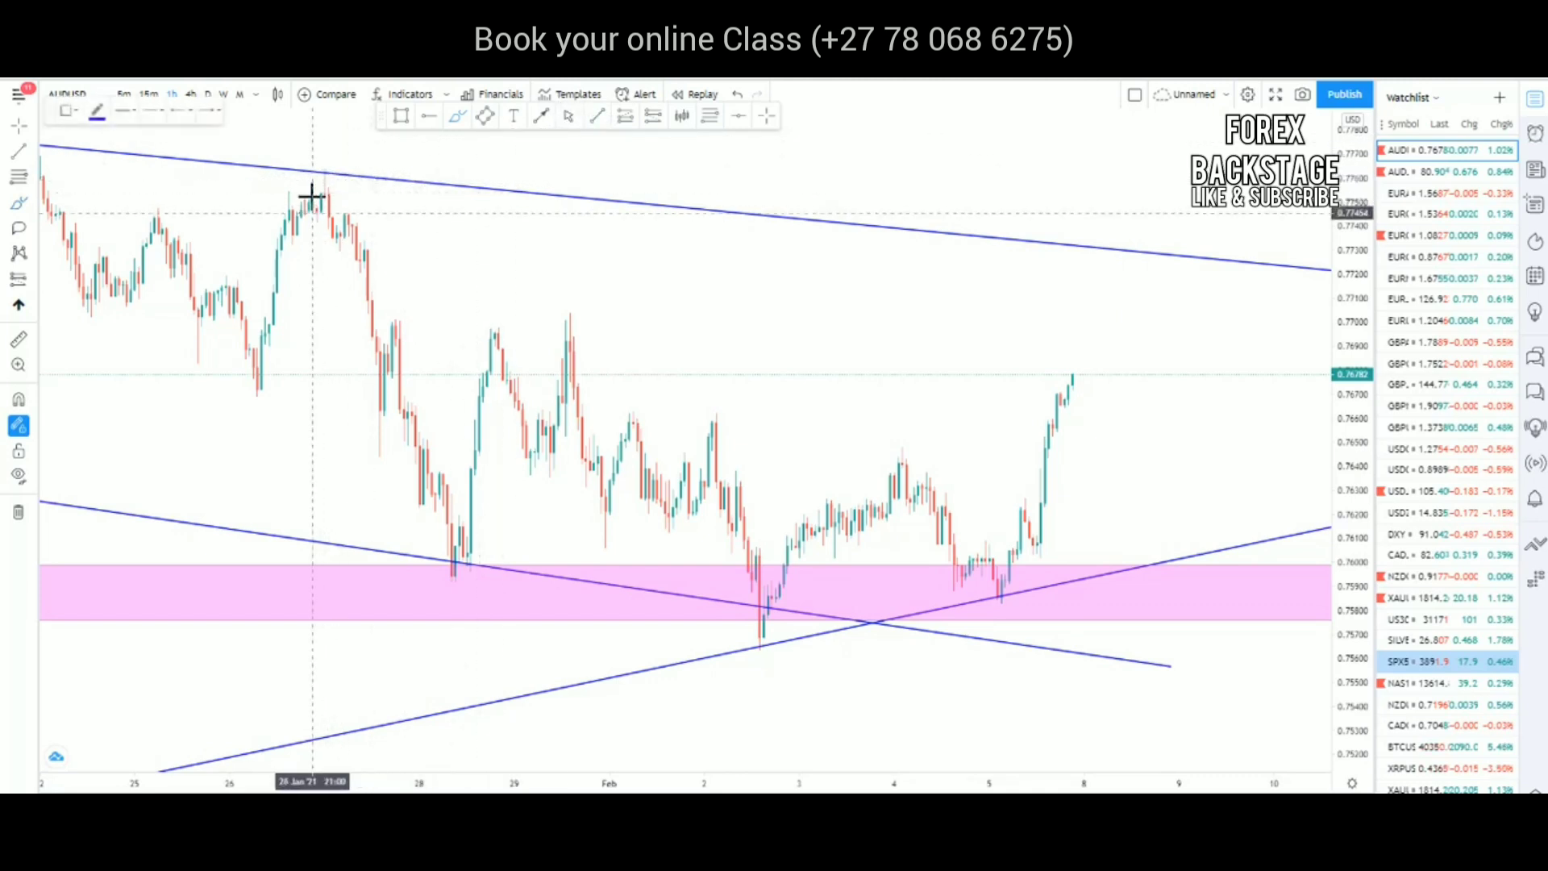
{"action": "left_click", "coordinate": [321, 171]}
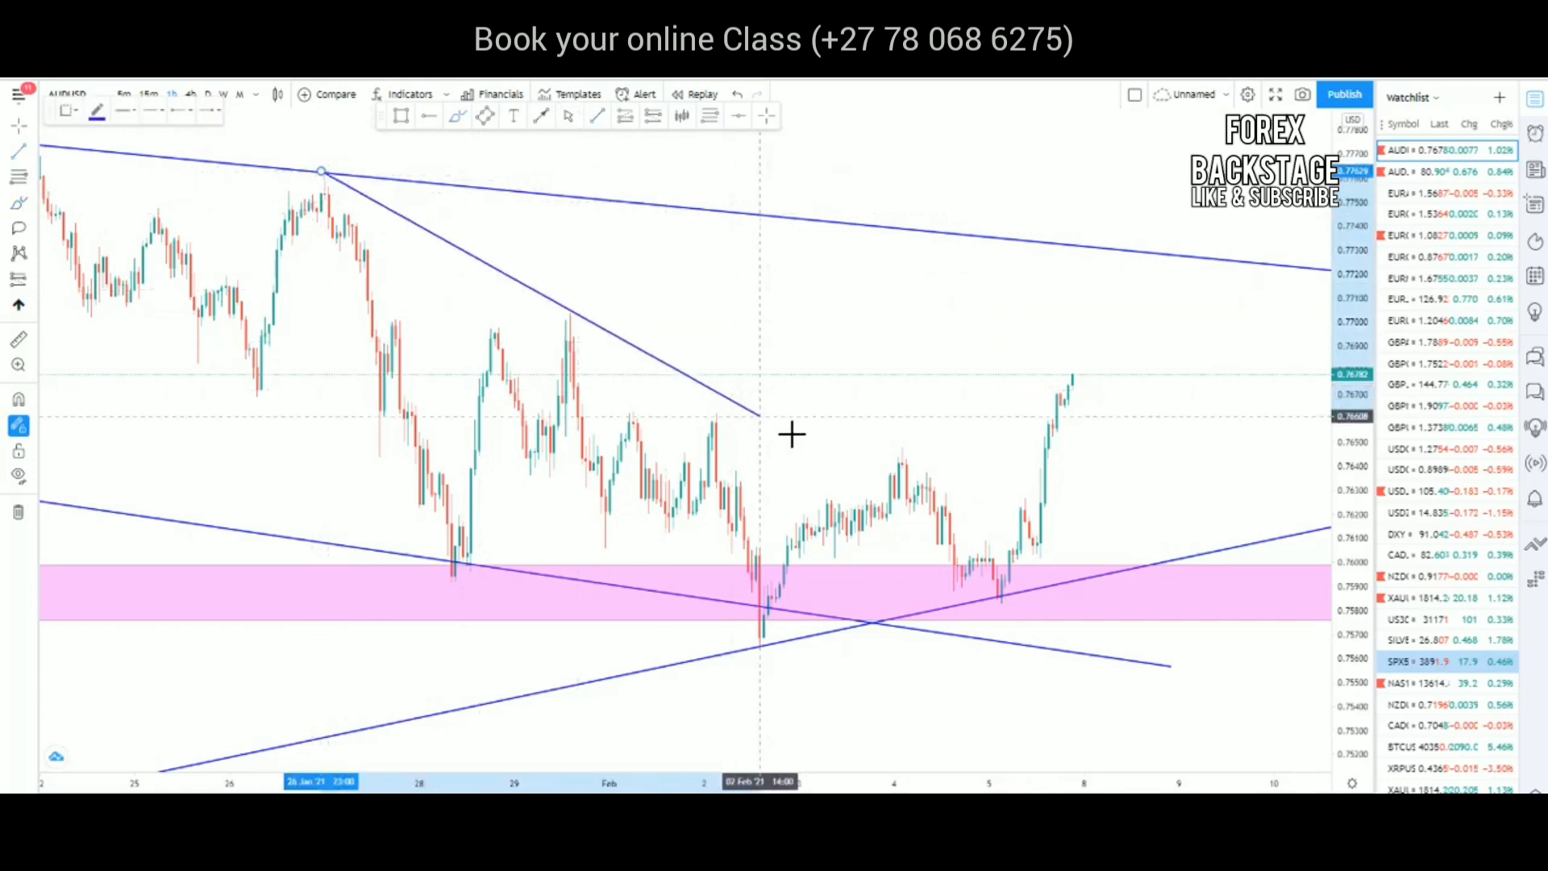
{"action": "left_click", "coordinate": [1125, 575]}
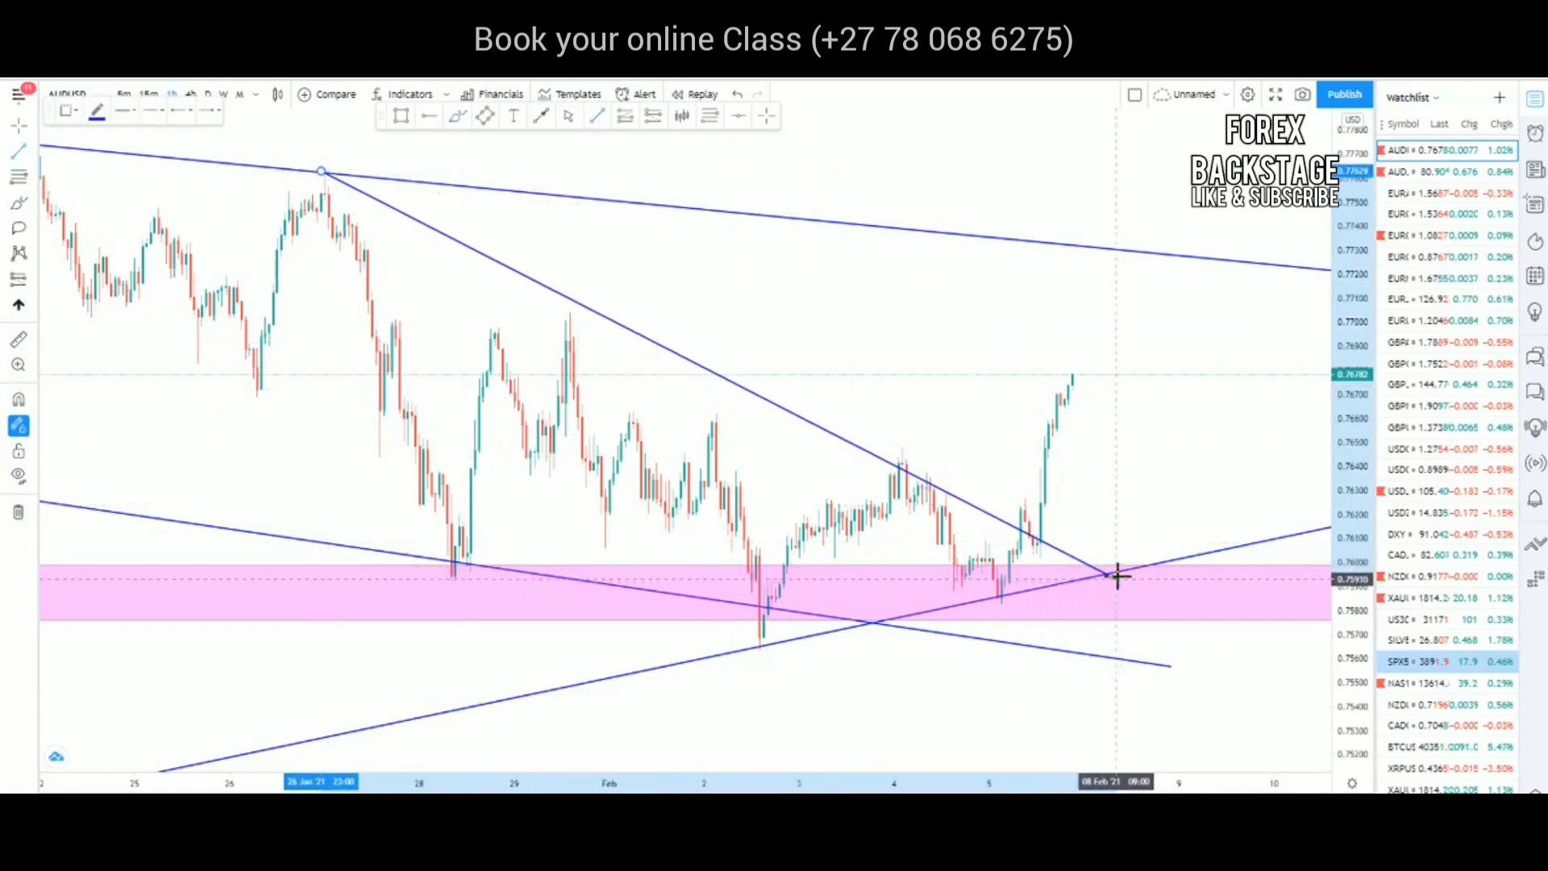
{"action": "left_click", "coordinate": [1117, 575]}
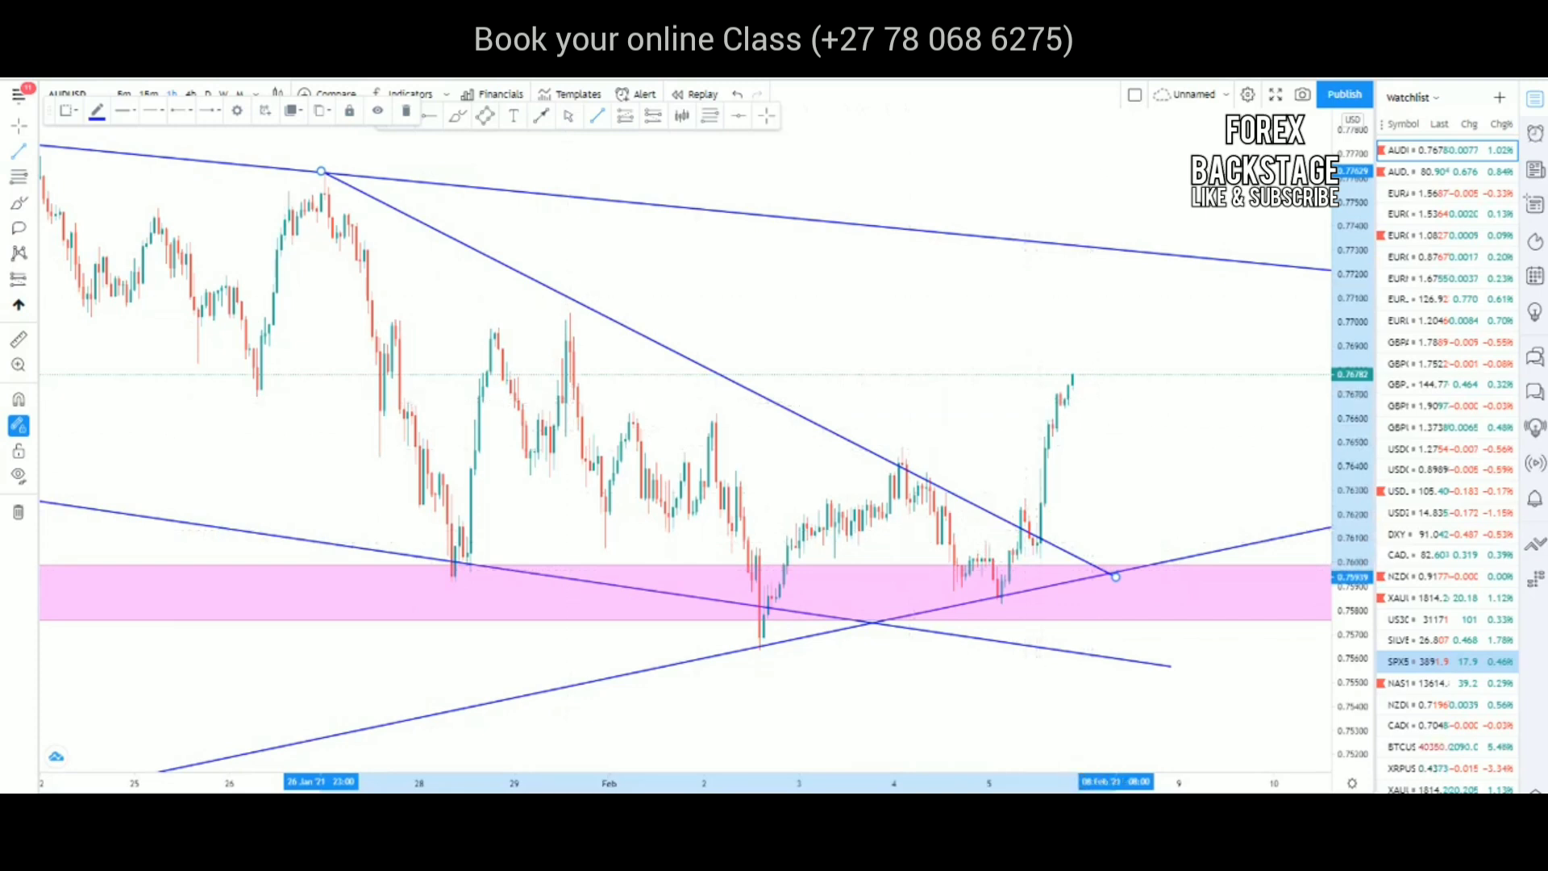
{"action": "left_click", "coordinate": [417, 148]}
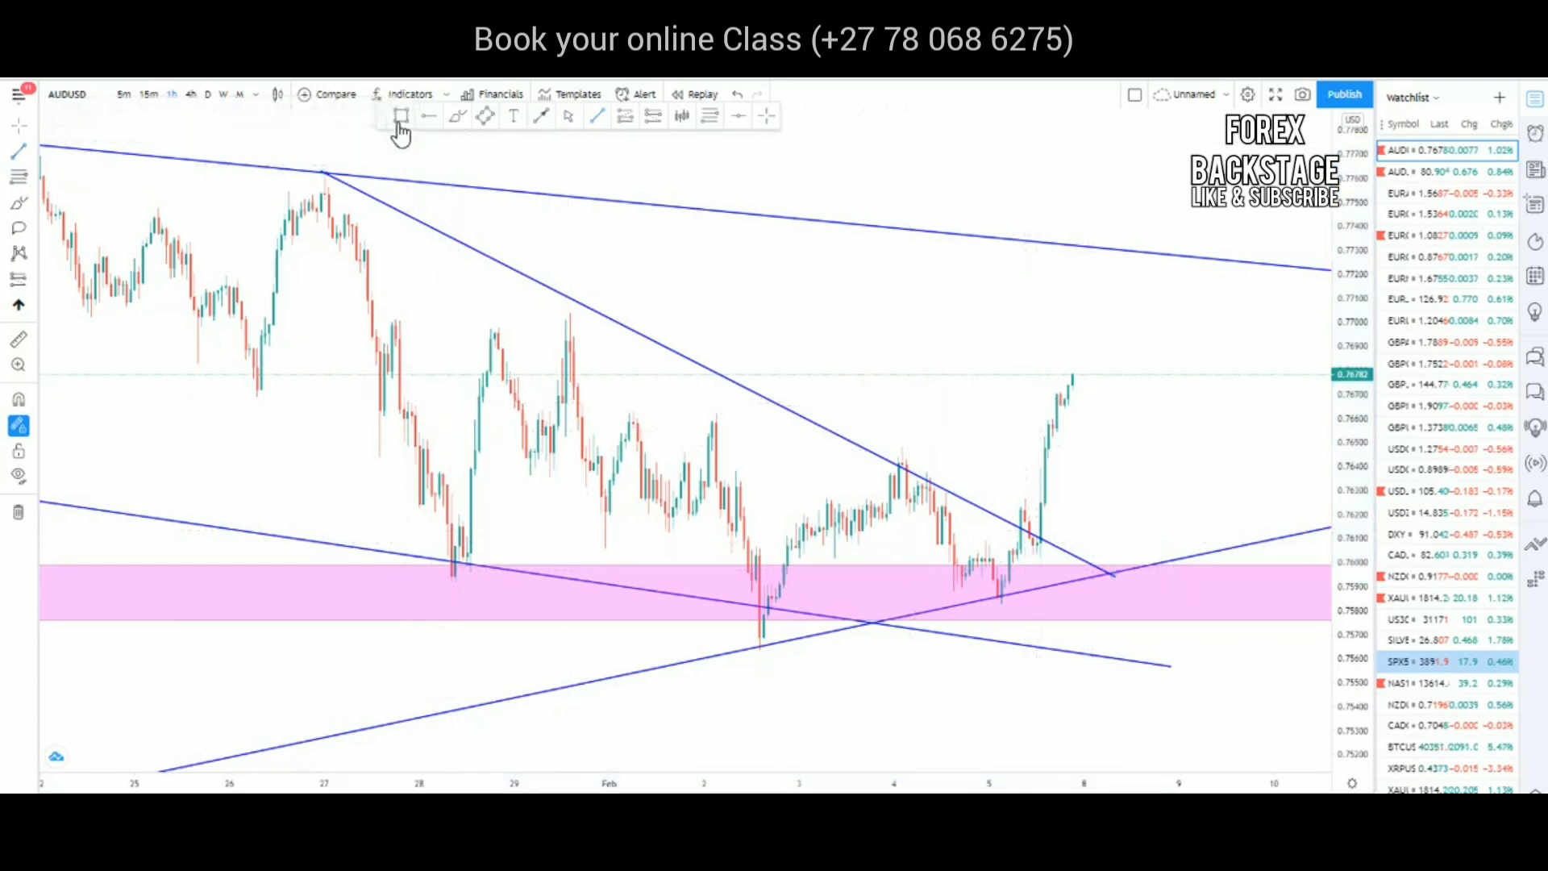
Draw pink zones near 0.7645 and 0.770, plus a short line rising from the latest candle.
{"action": "left_click", "coordinate": [401, 117]}
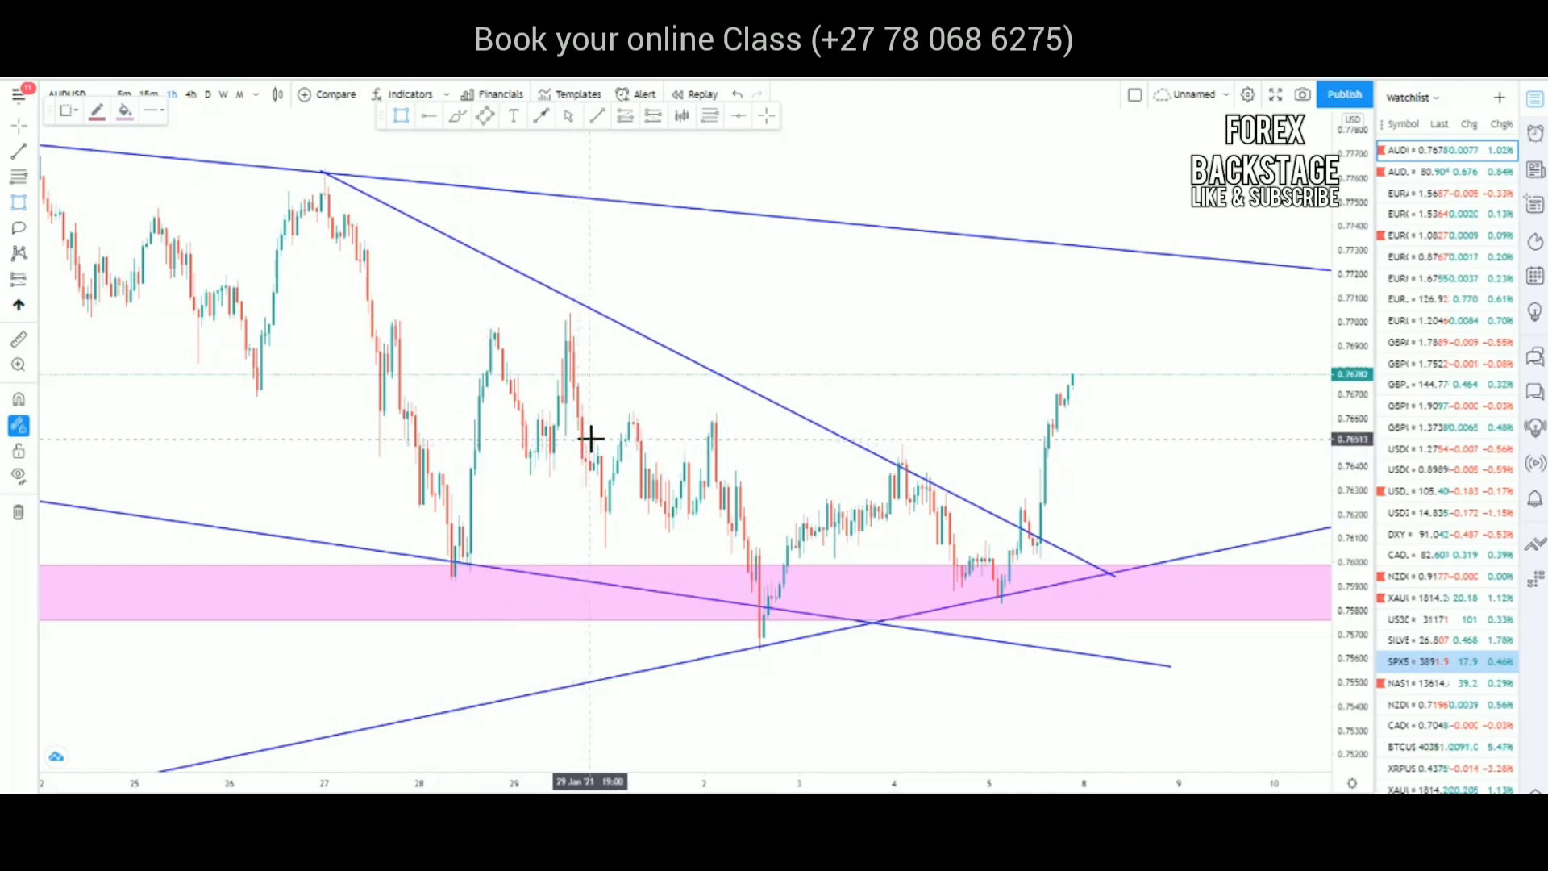
{"action": "mouse_move", "coordinate": [590, 440]}
{"action": "left_mouse_down"}
{"action": "mouse_move", "coordinate": [1148, 484]}
{"action": "mouse_move", "coordinate": [1313, 461]}
{"action": "left_mouse_up"}
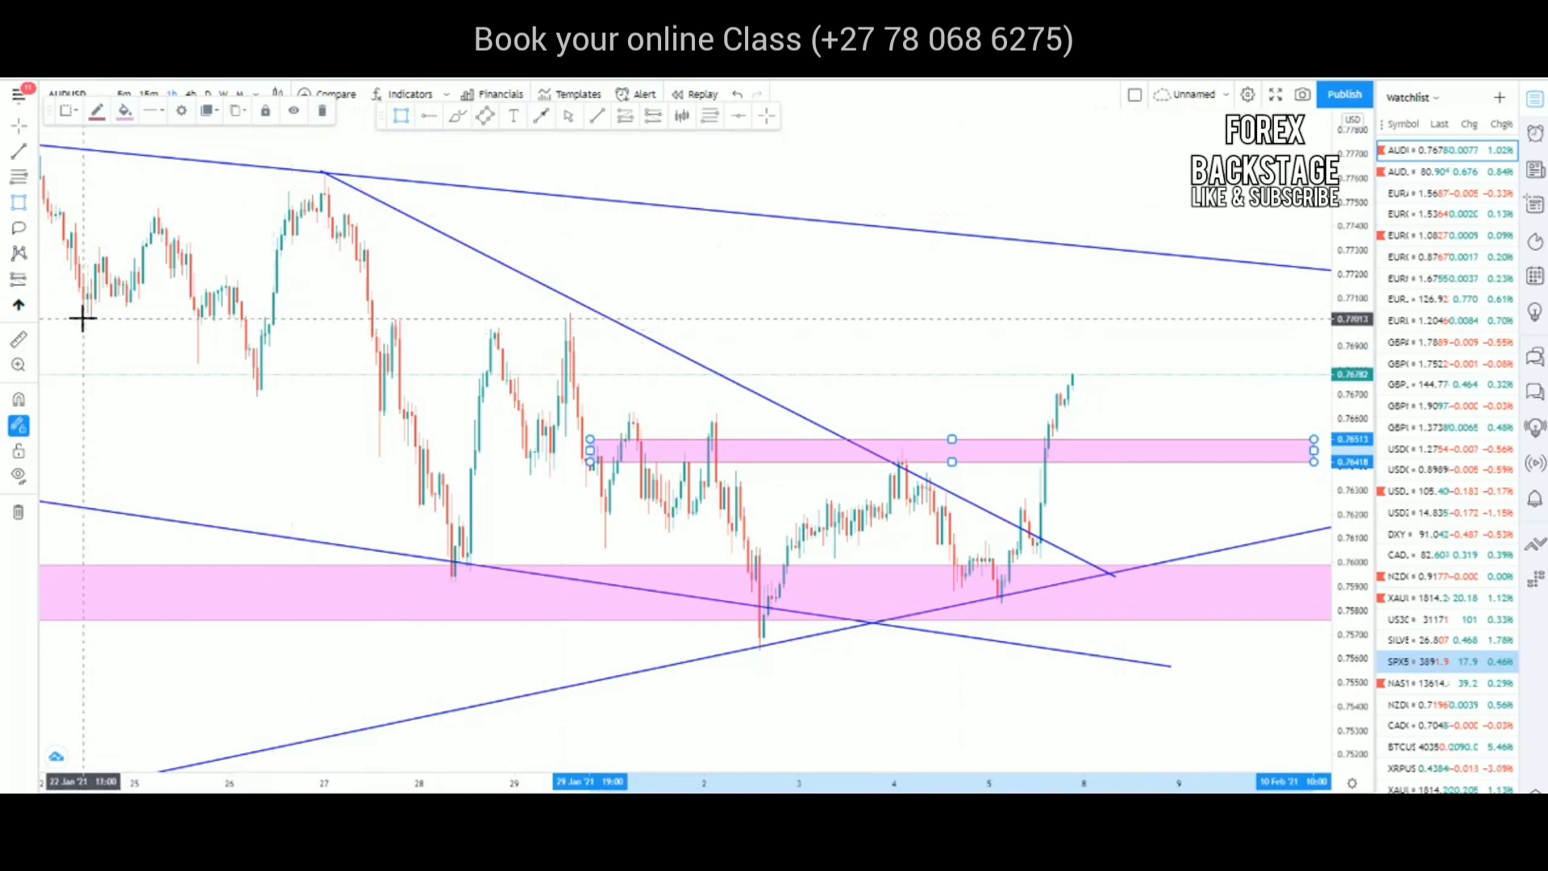
{"action": "mouse_move", "coordinate": [83, 319]}
{"action": "left_mouse_down"}
{"action": "mouse_move", "coordinate": [404, 355]}
{"action": "mouse_move", "coordinate": [1318, 347]}
{"action": "left_mouse_up"}
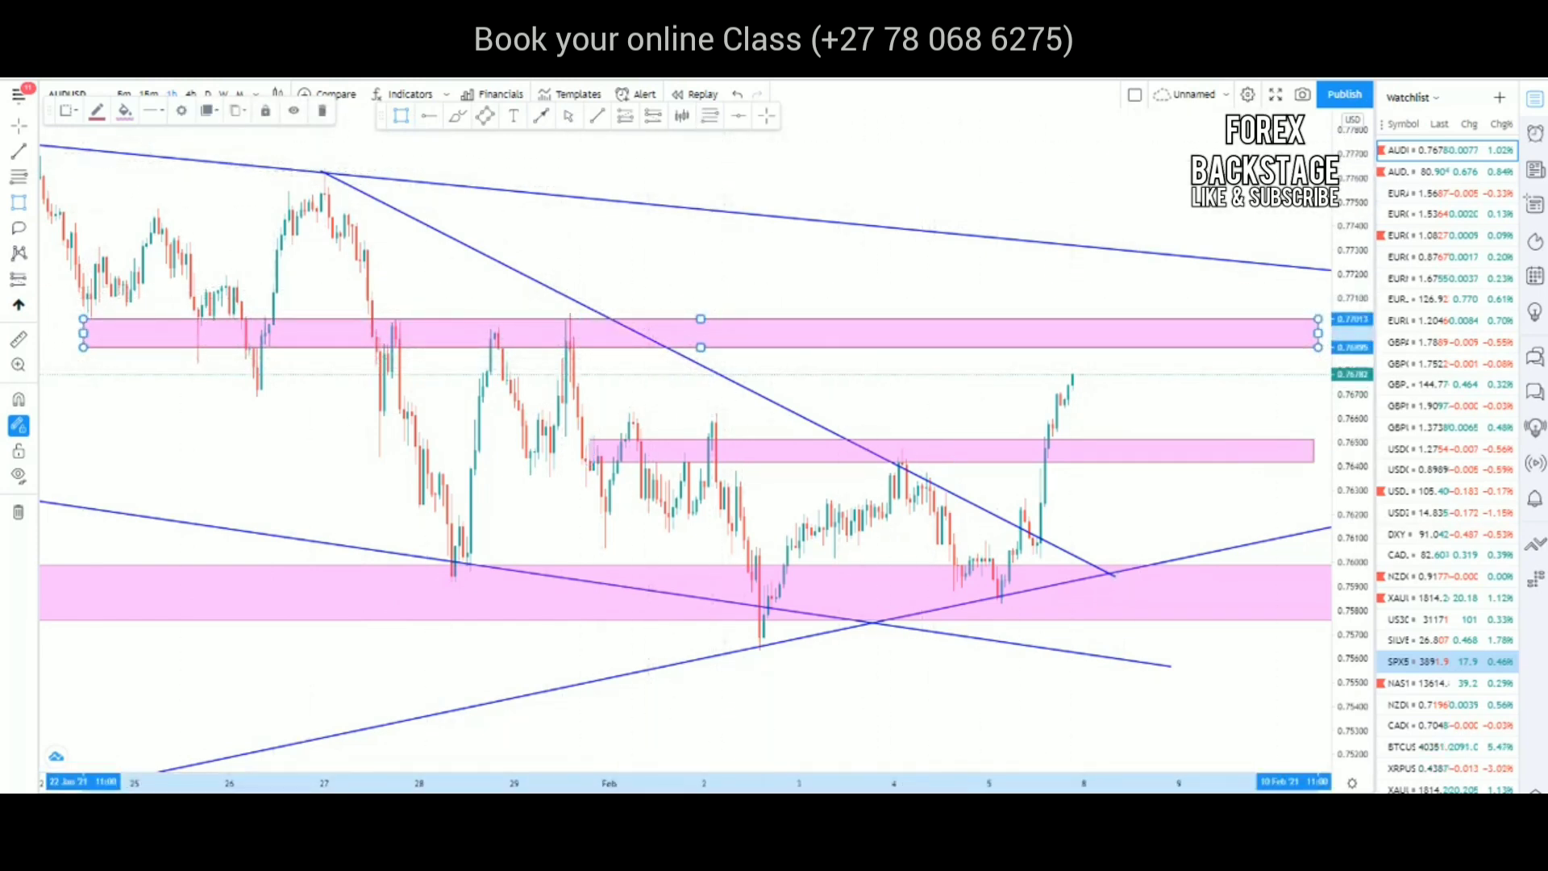
{"action": "left_click", "coordinate": [542, 115]}
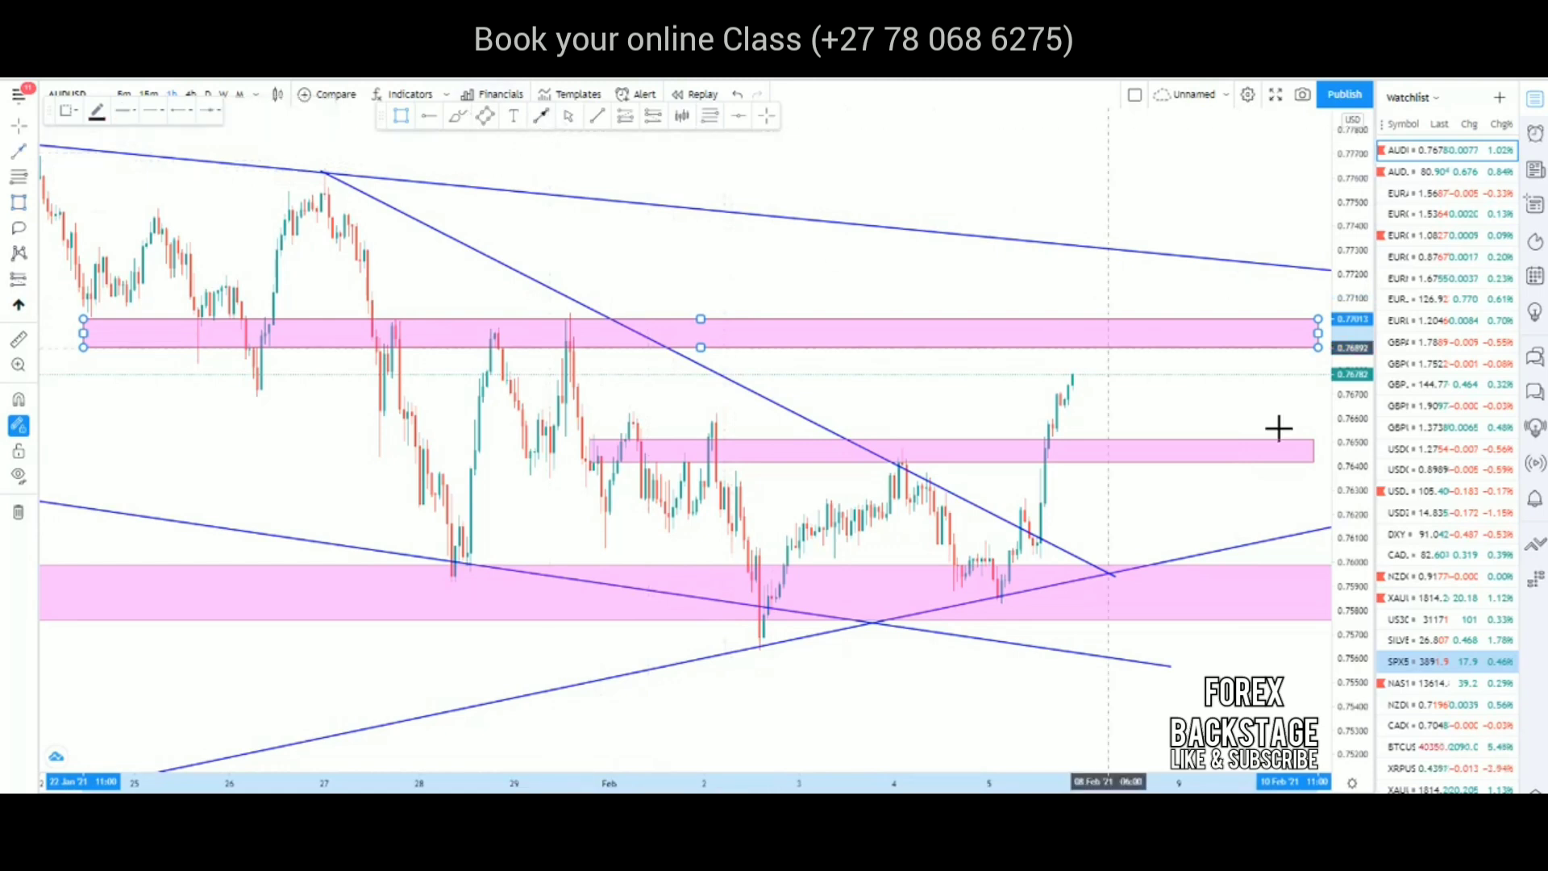
{"action": "left_click_drag", "start_coordinate": [1084, 375], "coordinate": [1099, 342]}
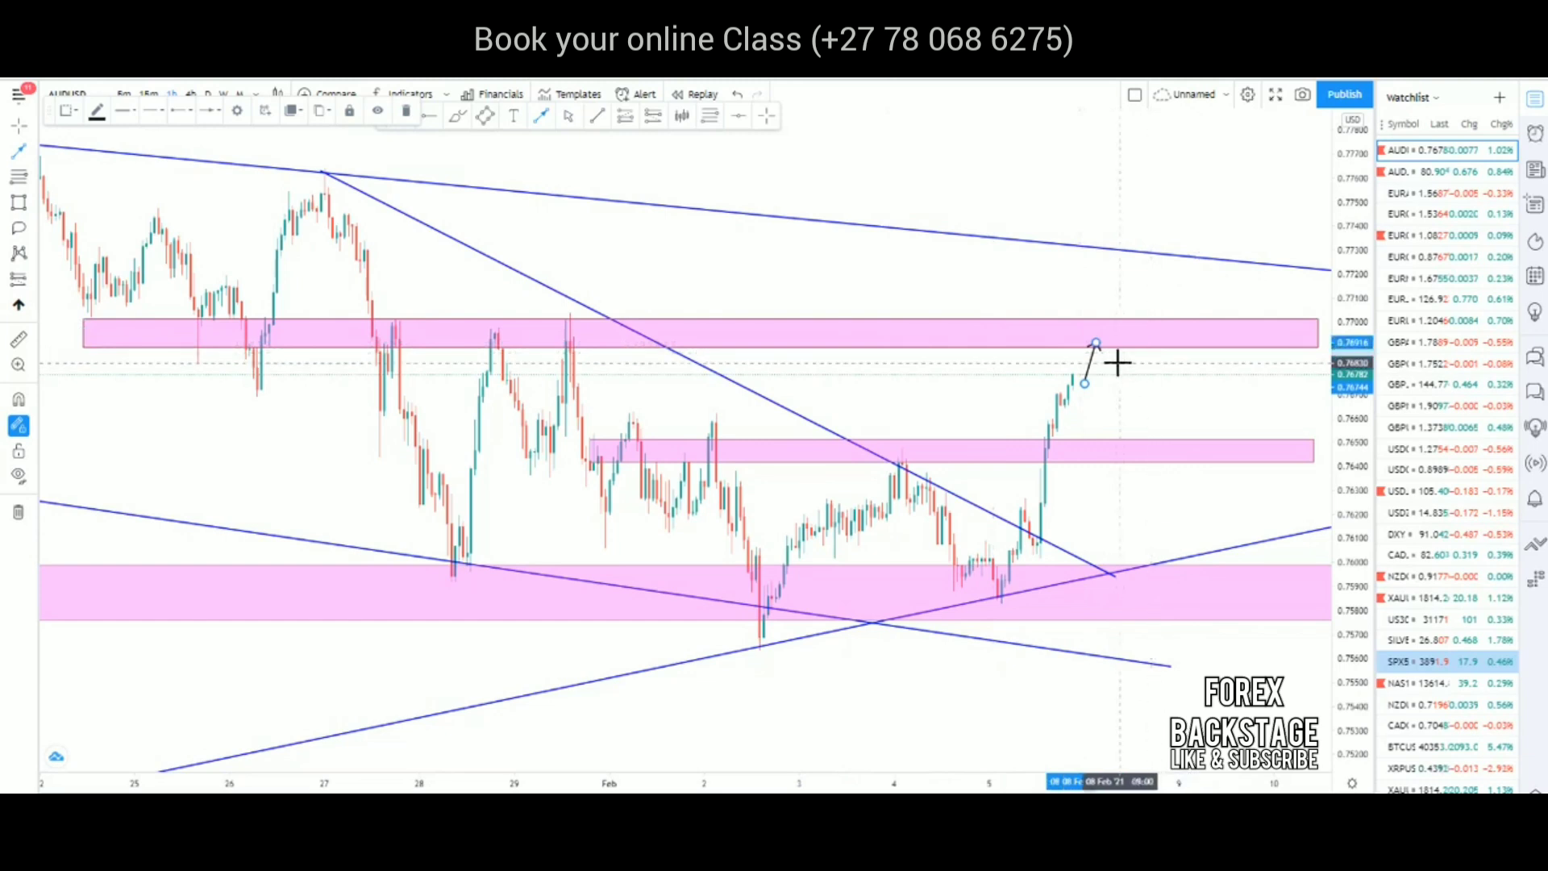
Draw an arrow falling from the upper pink zone back to the 0.7645 zone.
{"action": "left_click_drag", "start_coordinate": [1108, 338], "coordinate": [1140, 446]}
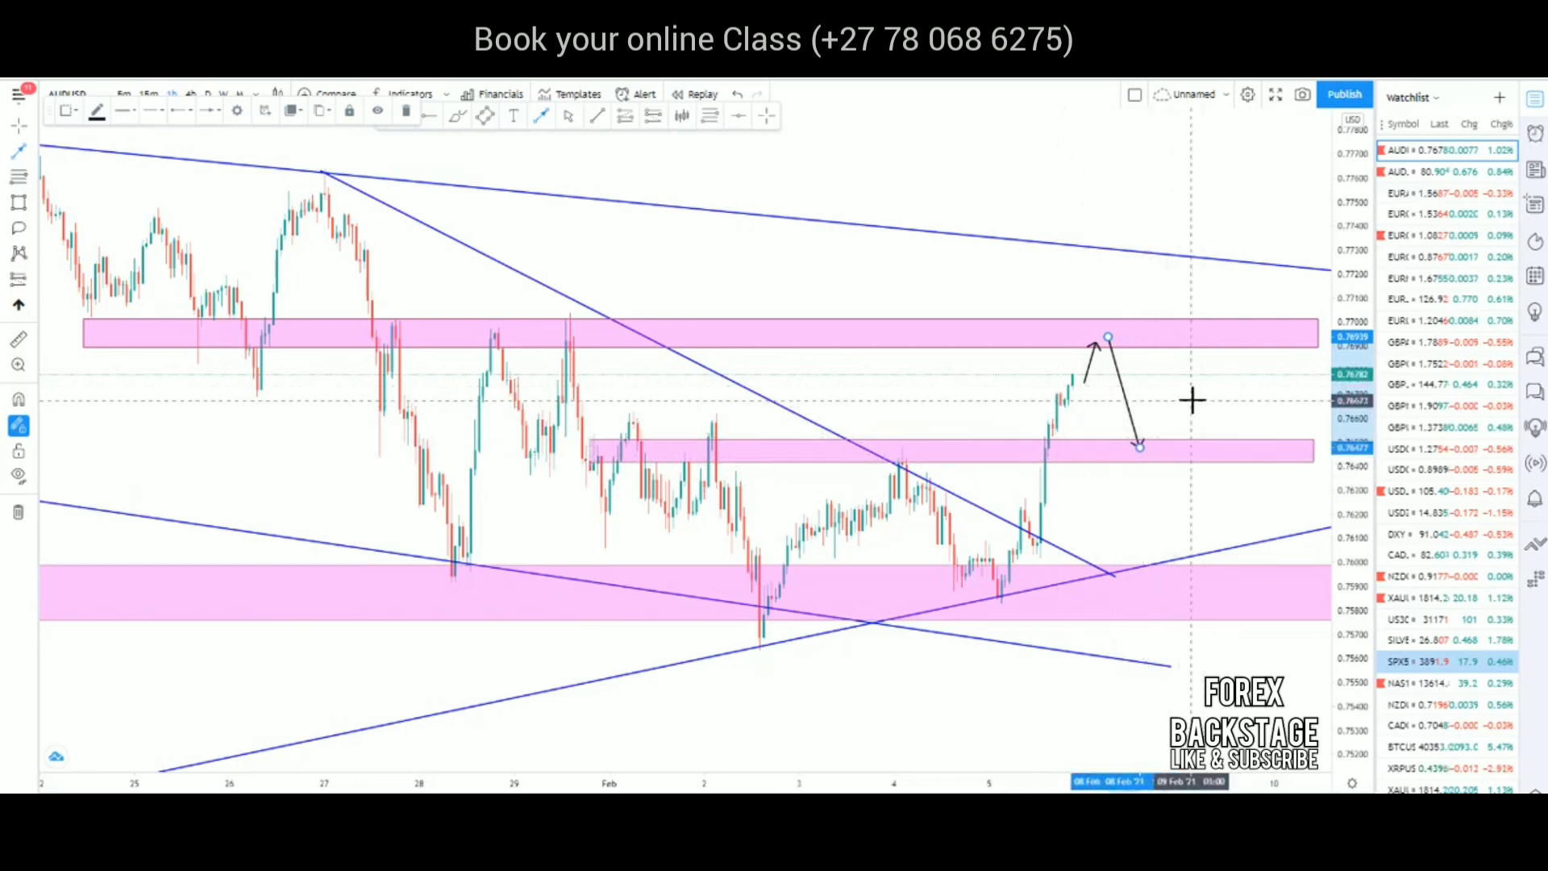
{"action": "scroll", "coordinate": [1046, 493], "scroll_direction": "up", "scroll_amount": 3}
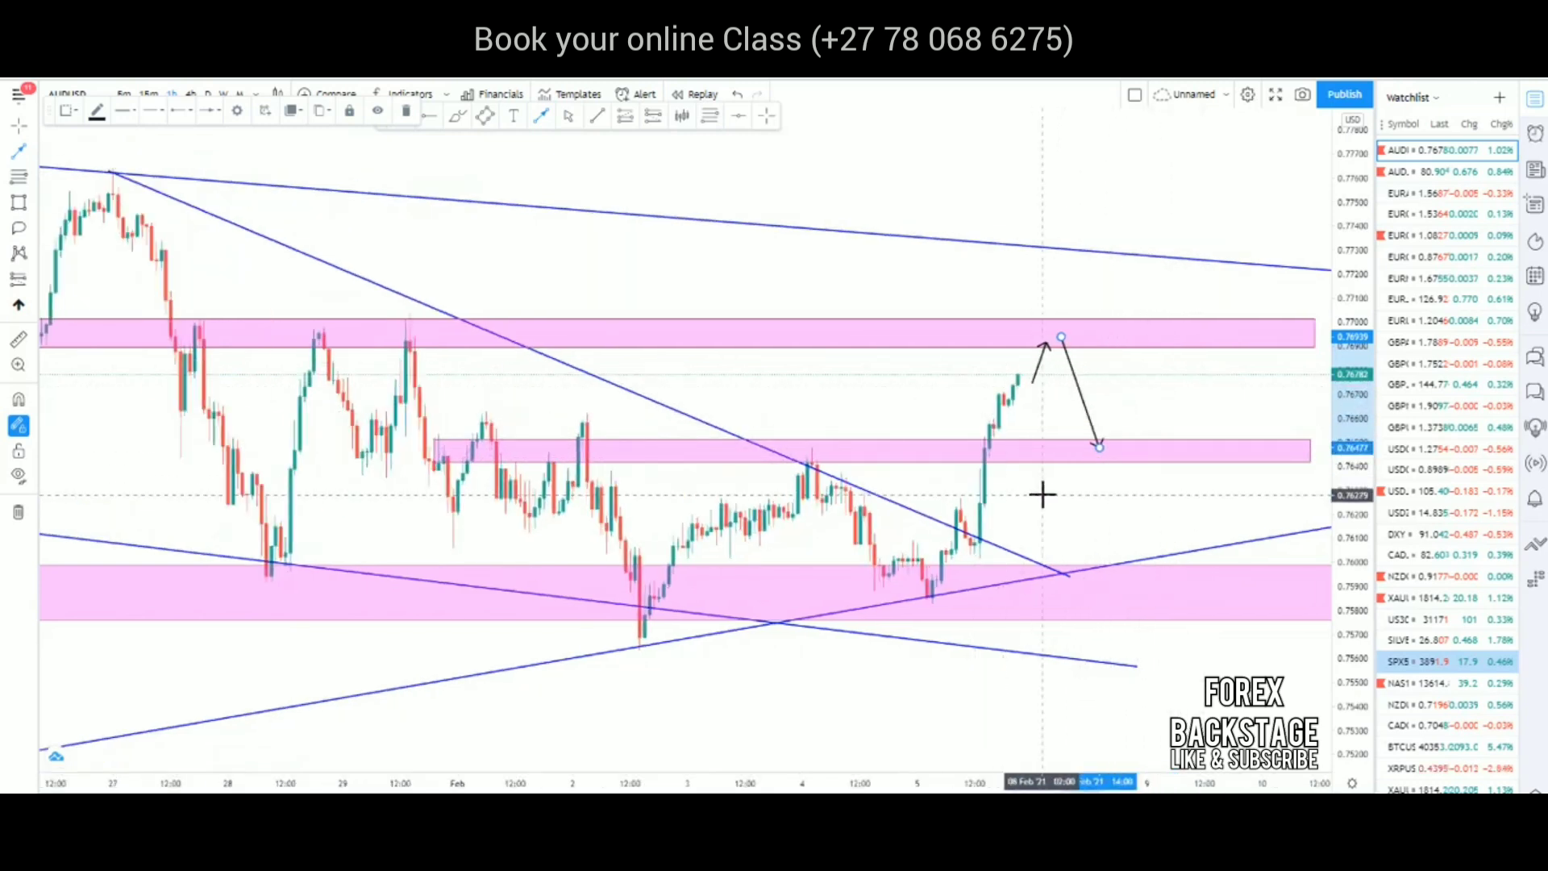
Draw a rising trendline from the recent low in the lower pink zone to the upper zone's right side.
{"action": "left_click", "coordinate": [597, 121]}
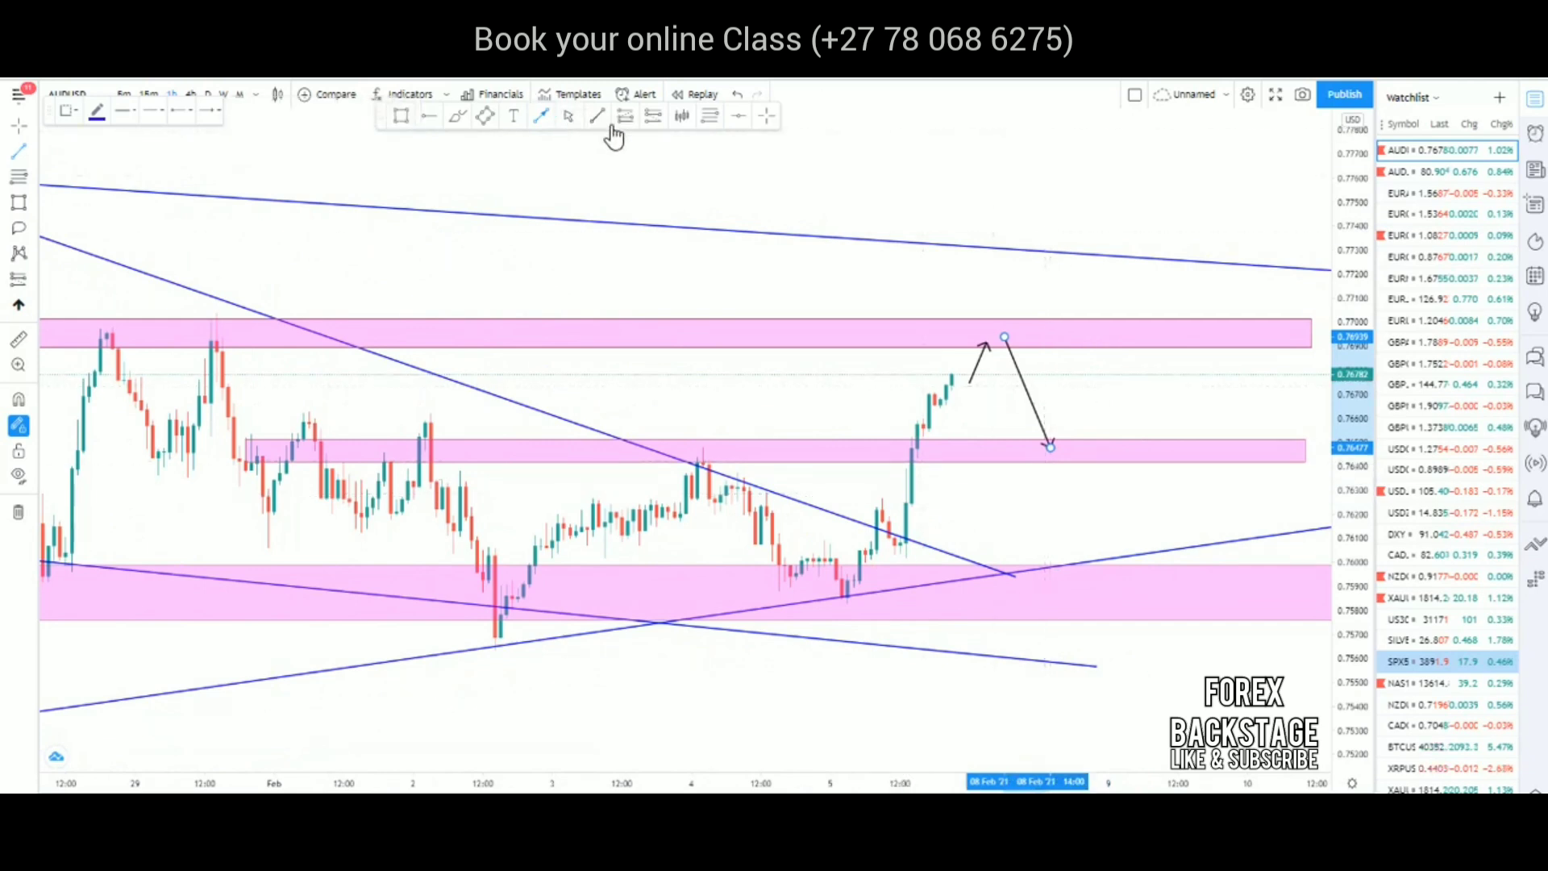
{"action": "left_click", "coordinate": [848, 608]}
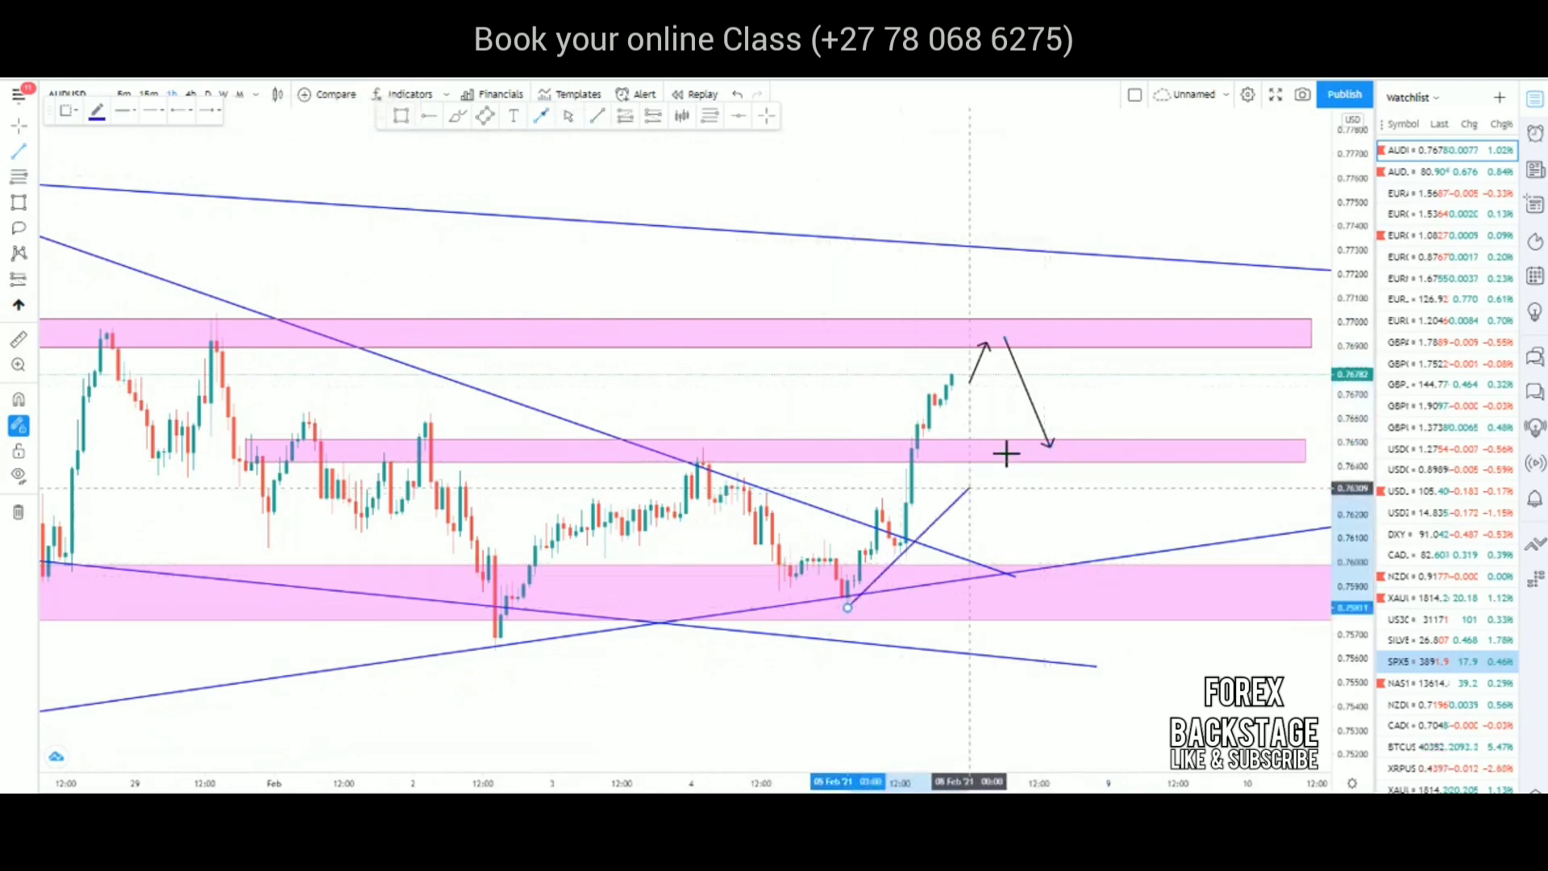
{"action": "left_click", "coordinate": [1126, 316]}
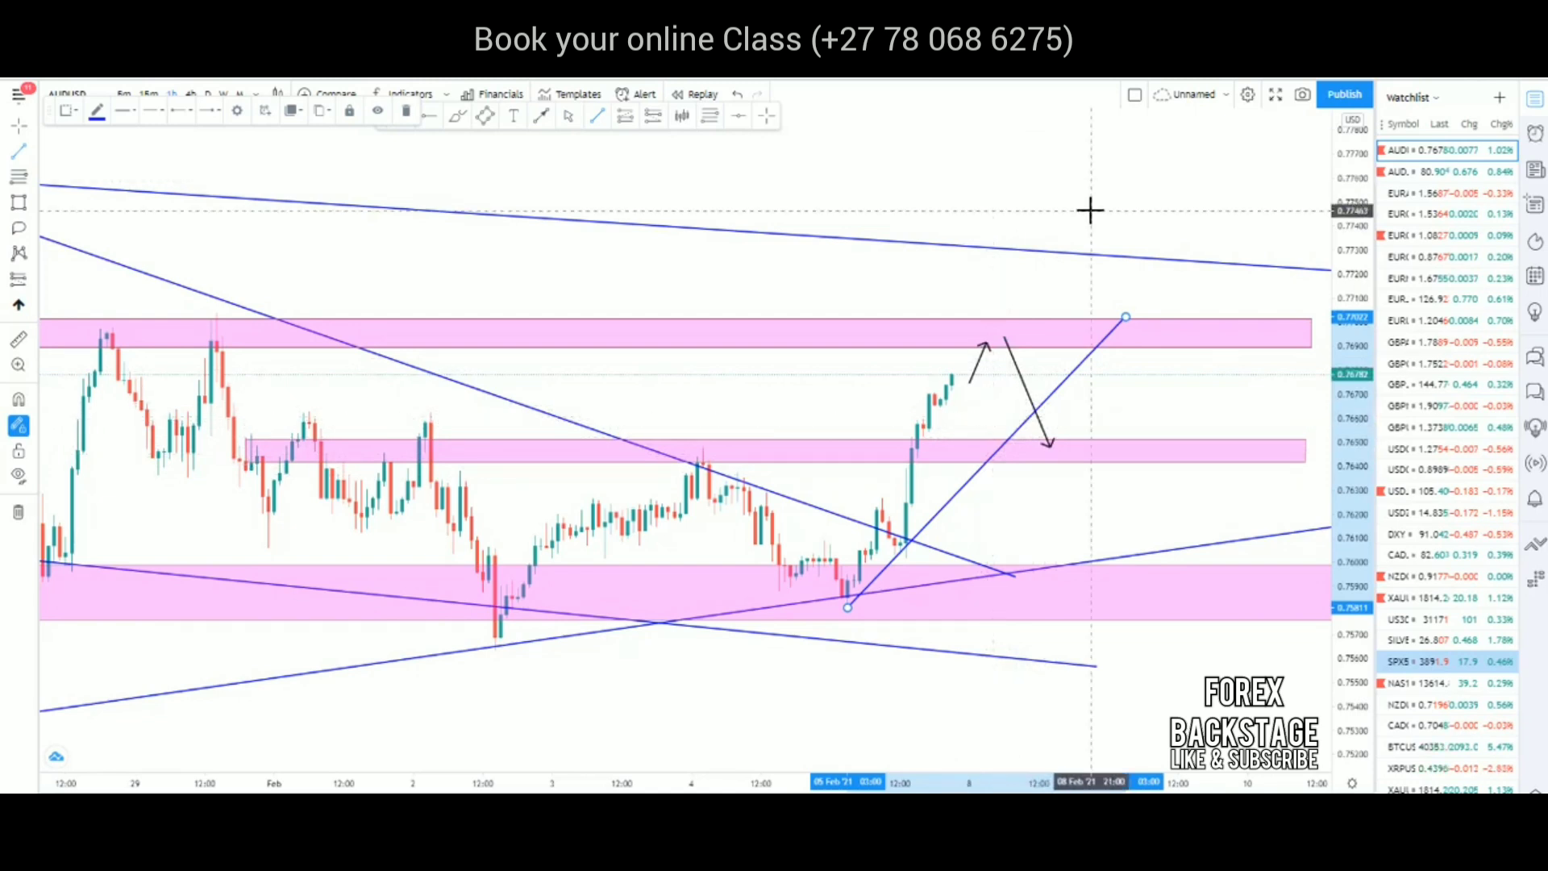
Add an arrow from the middle zone up to about 0.777, plus a black horizontal line near 0.7696.
{"action": "left_click", "coordinate": [543, 118]}
{"action": "left_click", "coordinate": [1040, 449]}
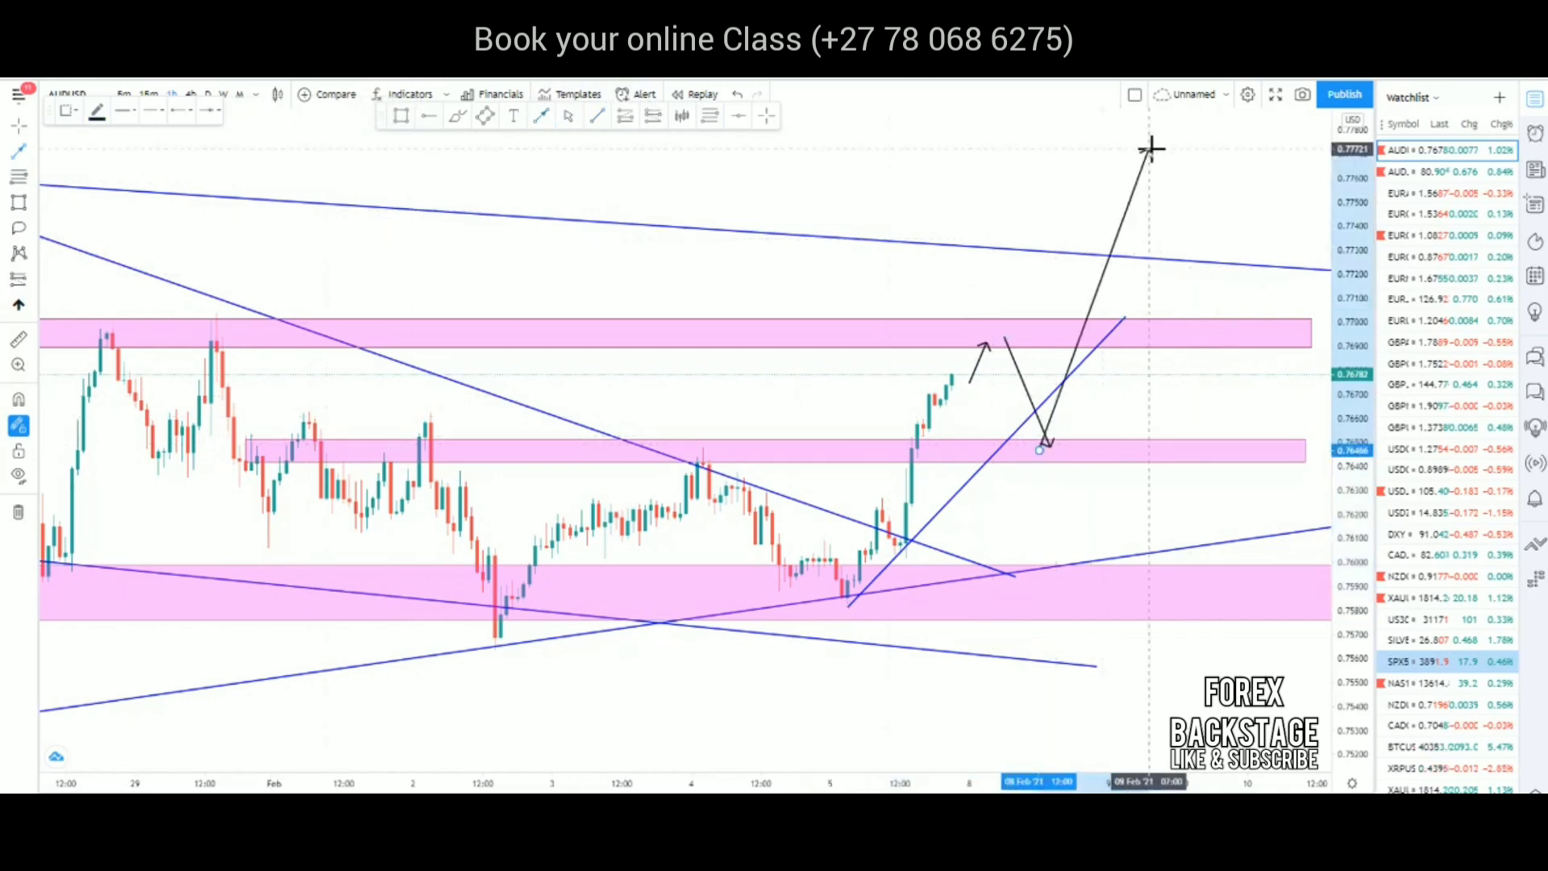
{"action": "left_click", "coordinate": [1151, 147]}
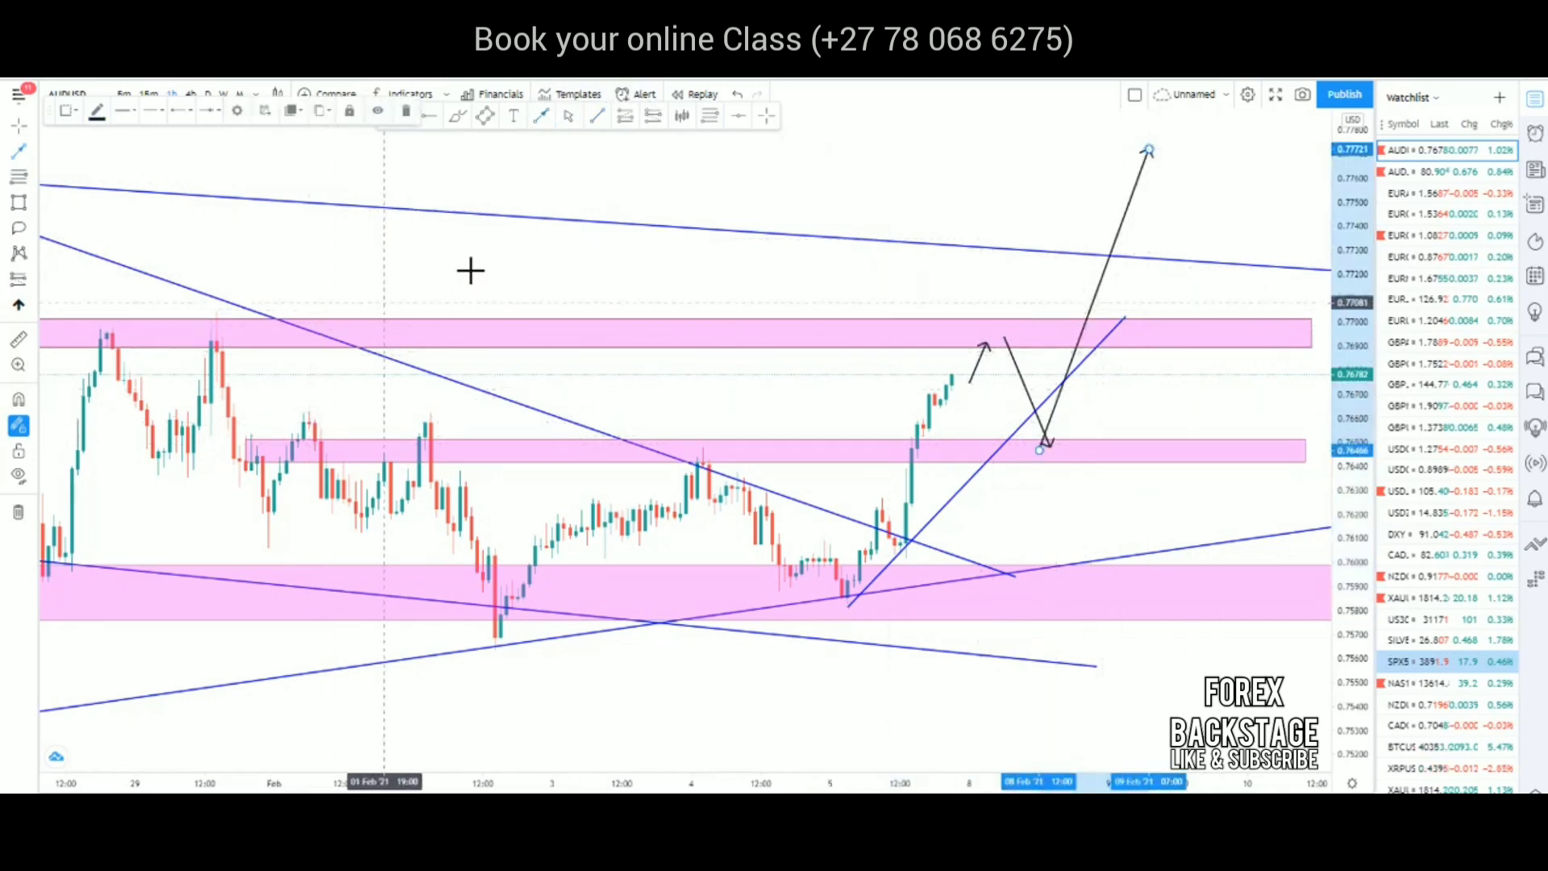
{"action": "scroll", "coordinate": [584, 317], "scroll_direction": "down", "scroll_amount": 2}
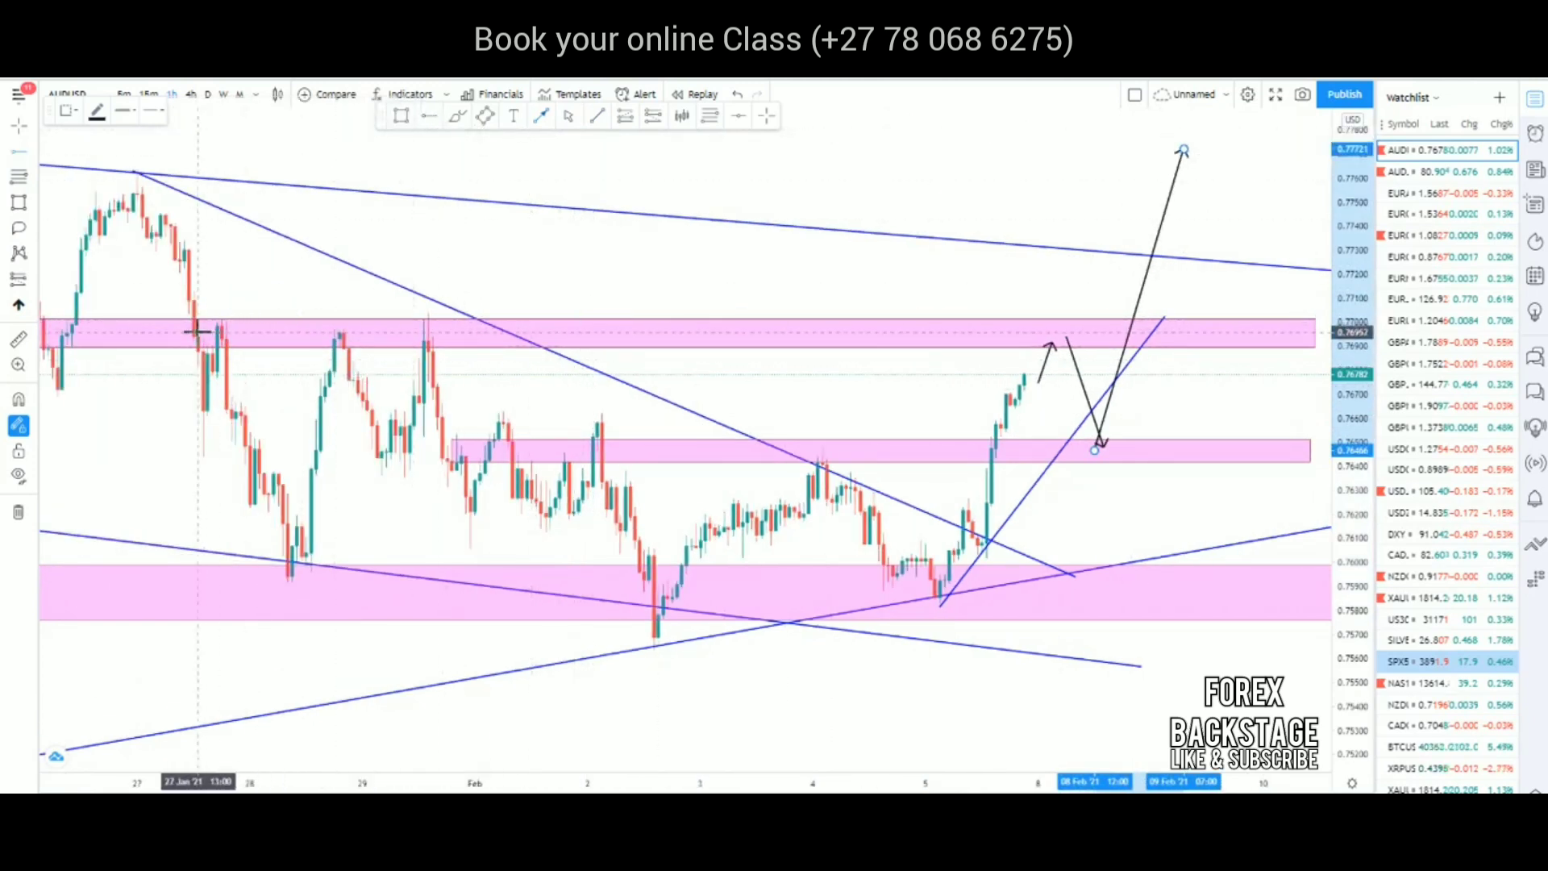
{"action": "mouse_move", "coordinate": [196, 331]}
{"action": "left_mouse_down"}
{"action": "mouse_move", "coordinate": [1129, 326]}
{"action": "mouse_move", "coordinate": [1131, 344]}
{"action": "left_mouse_up"}
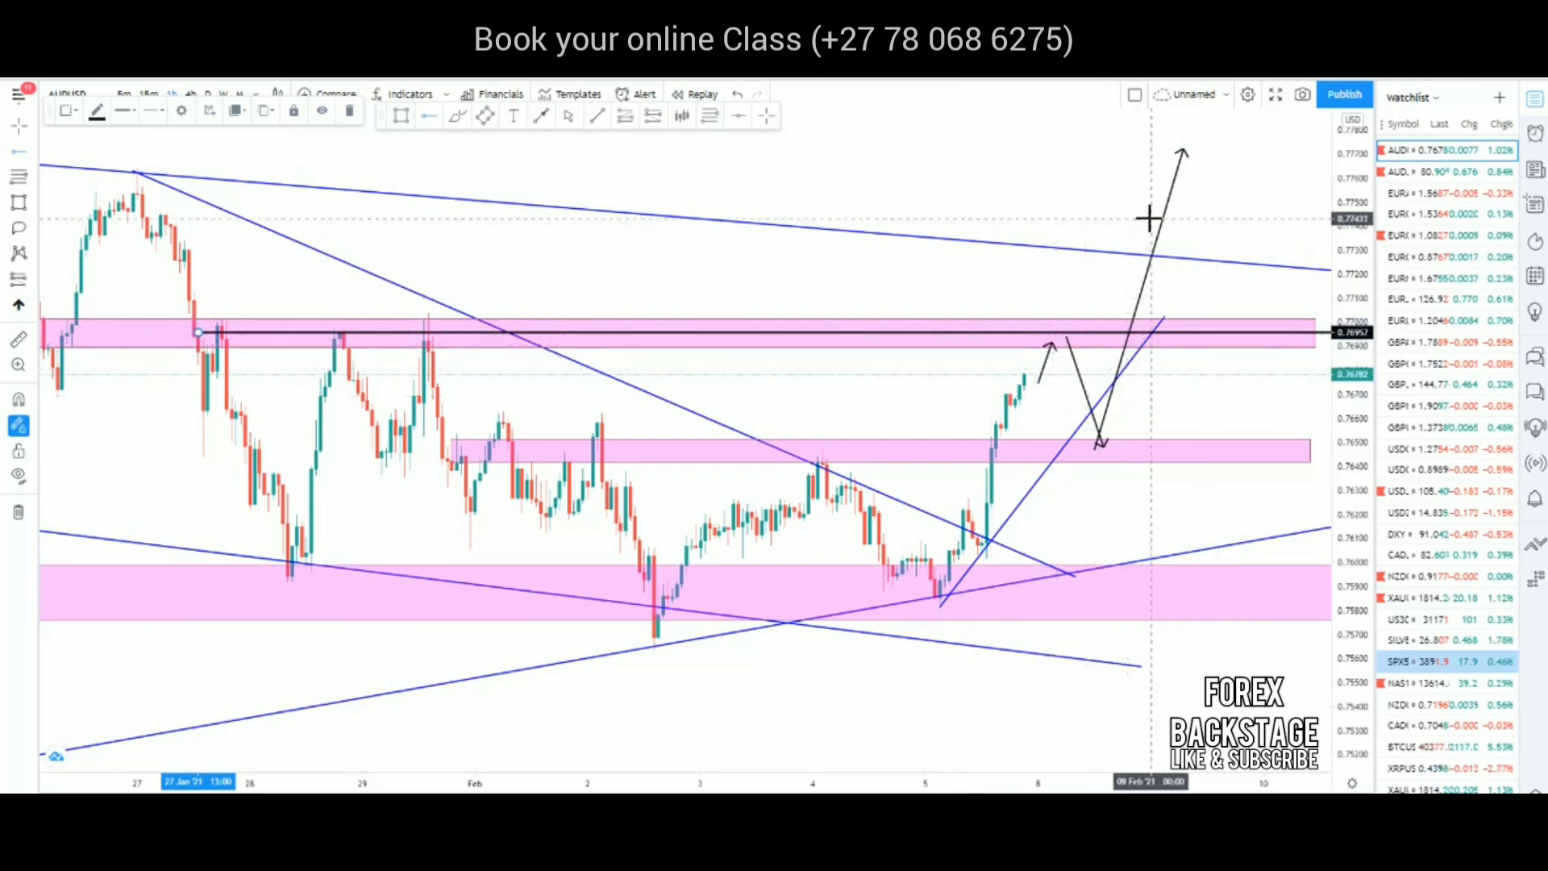